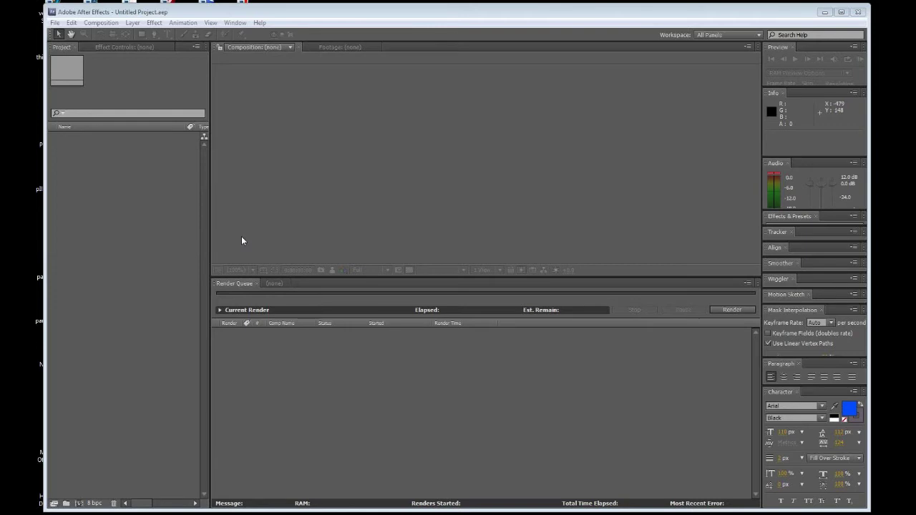
- Import CFHDCap-008.avi from the rawfootage folder into the empty Project panel
double_click(101, 183)
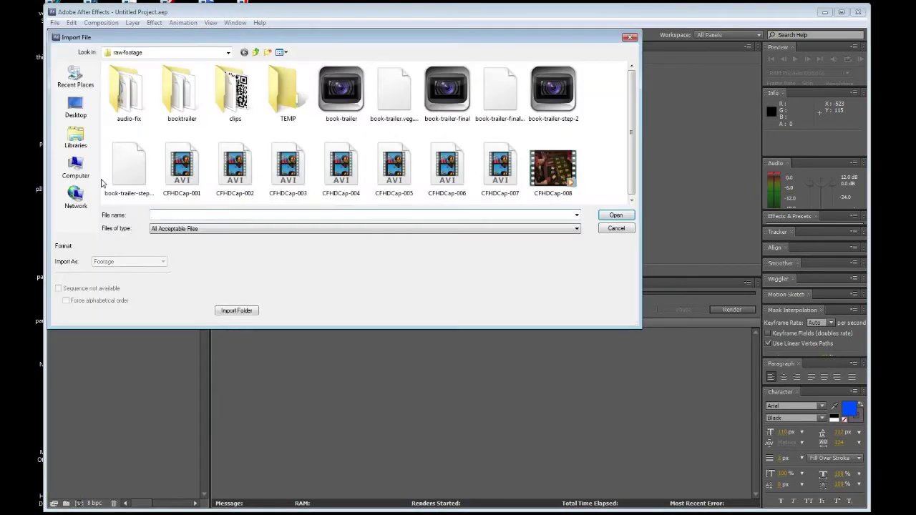
click(550, 176)
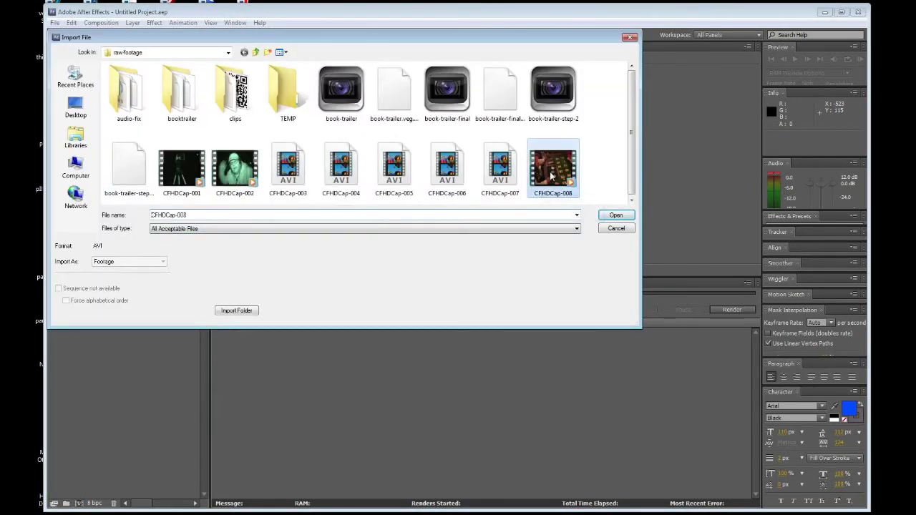
click(616, 216)
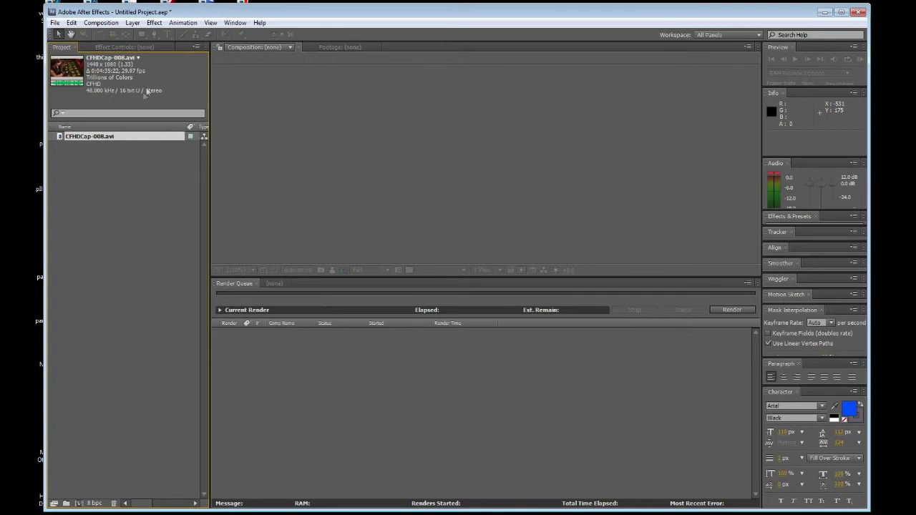
right_click(96, 136)
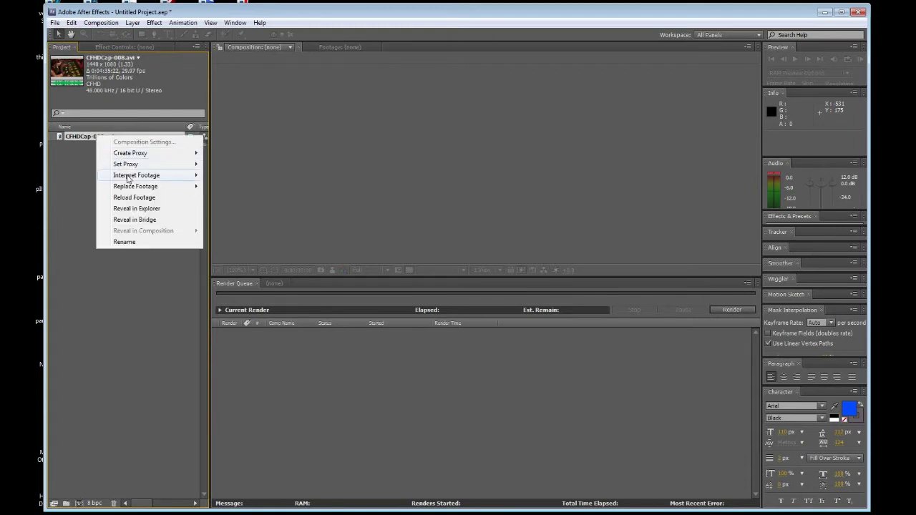
mouse_move(163, 177)
key(Return)
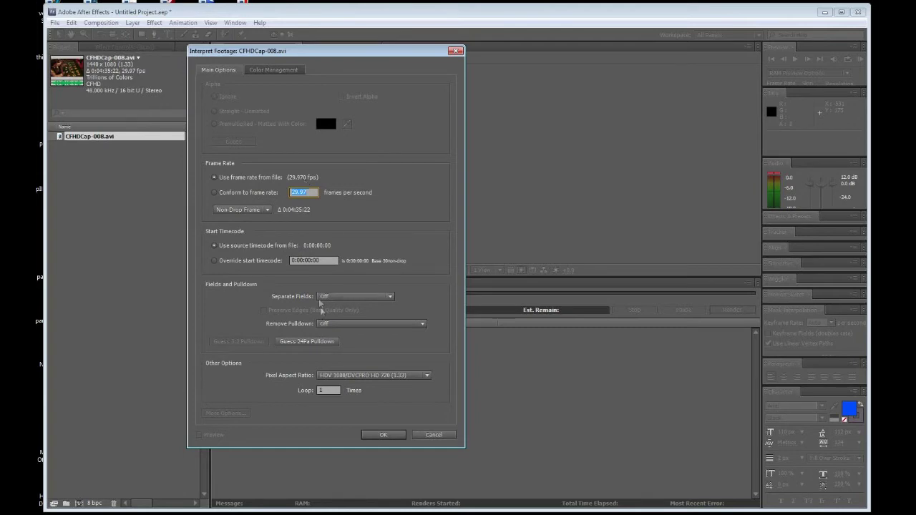
click(383, 436)
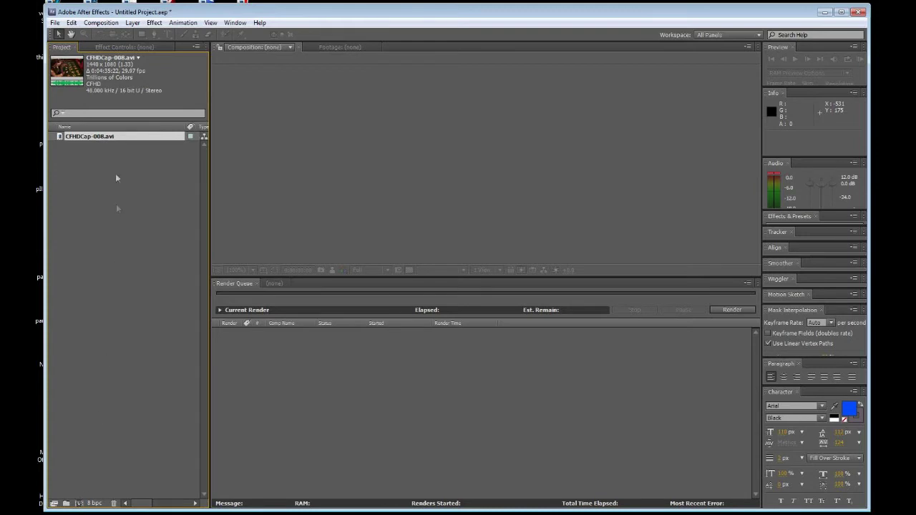
- Build a new CFHDCap-008 composition holding the CFHDCap-008.avi clip as its only layer
click(101, 23)
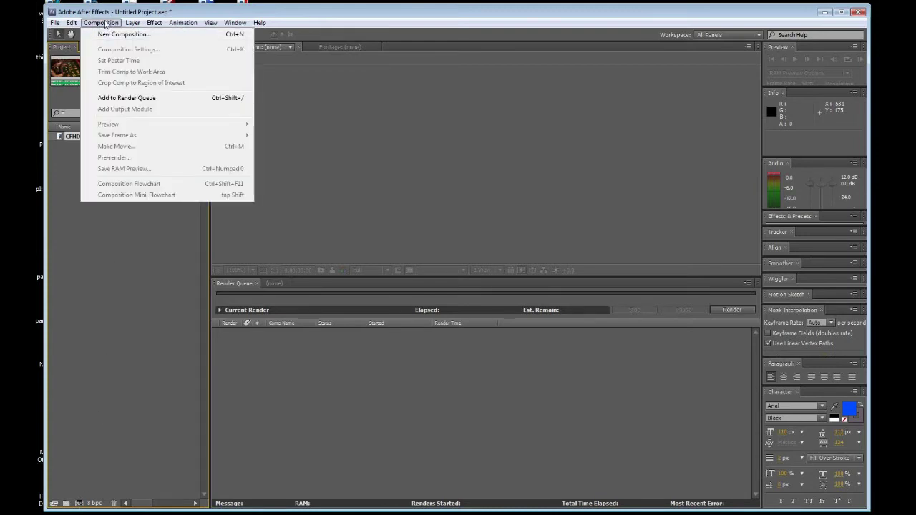
click(106, 24)
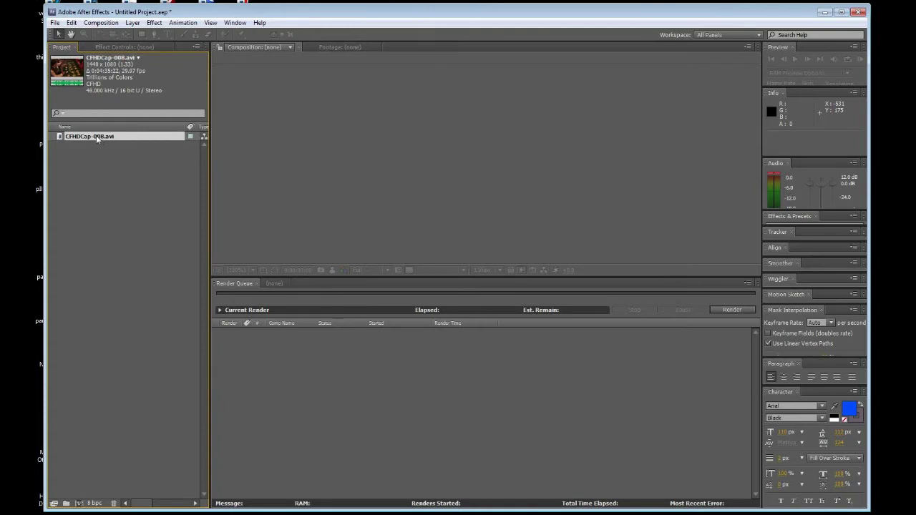
drag(95, 135, 83, 506)
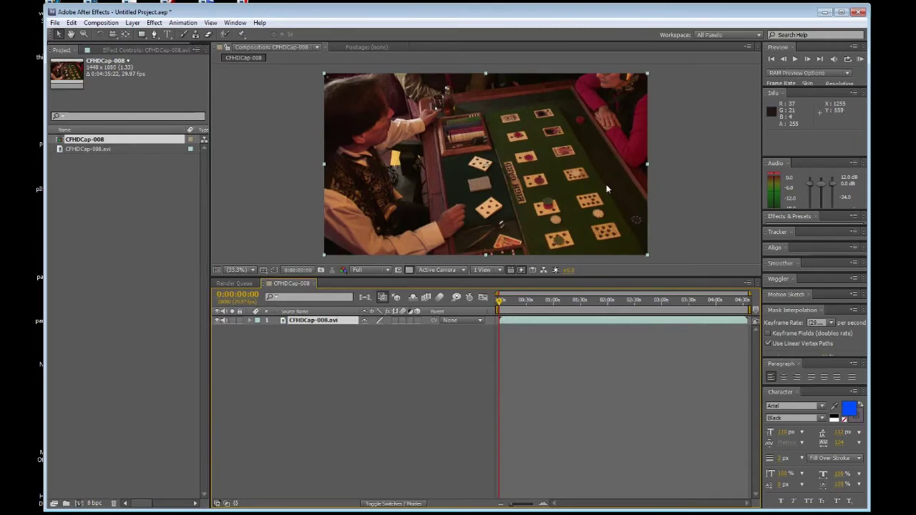
- Give the CFHDCap-008 comp the HDTV 1080 29.97 preset: 1920×1080, square pixels
right_click(90, 140)
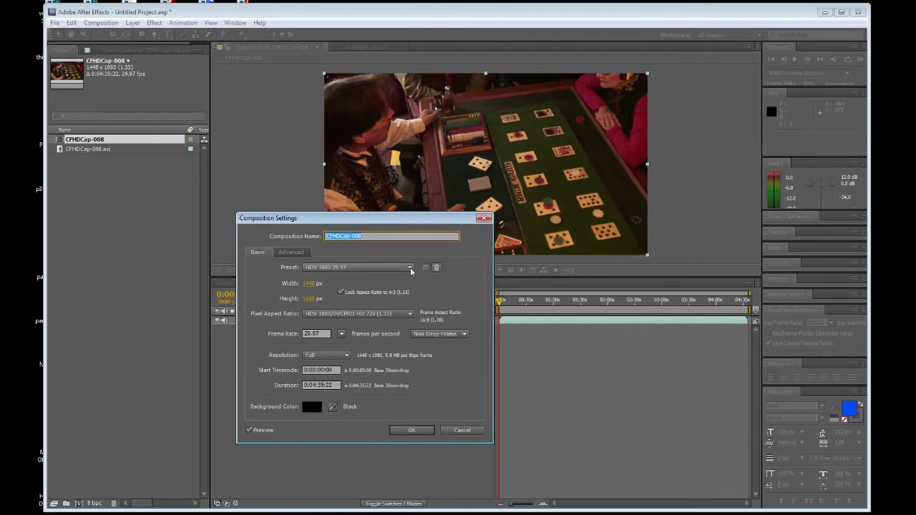
click(411, 270)
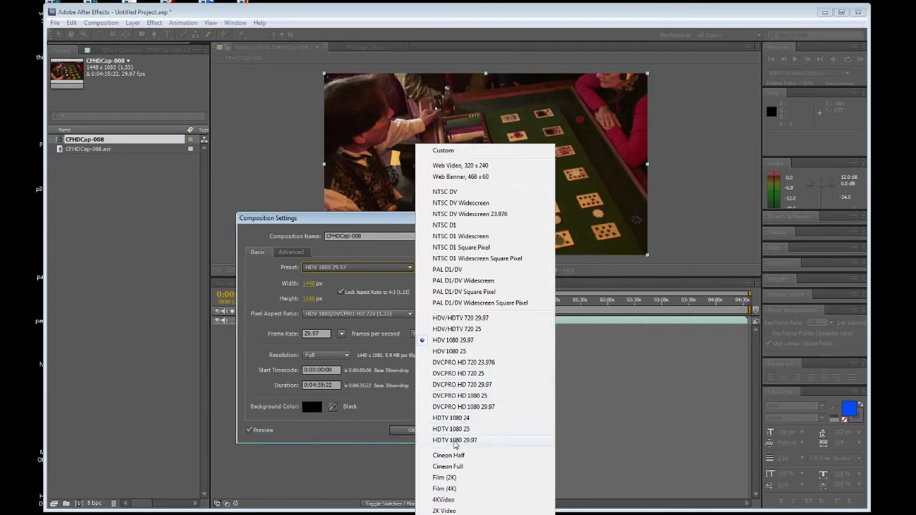
click(453, 440)
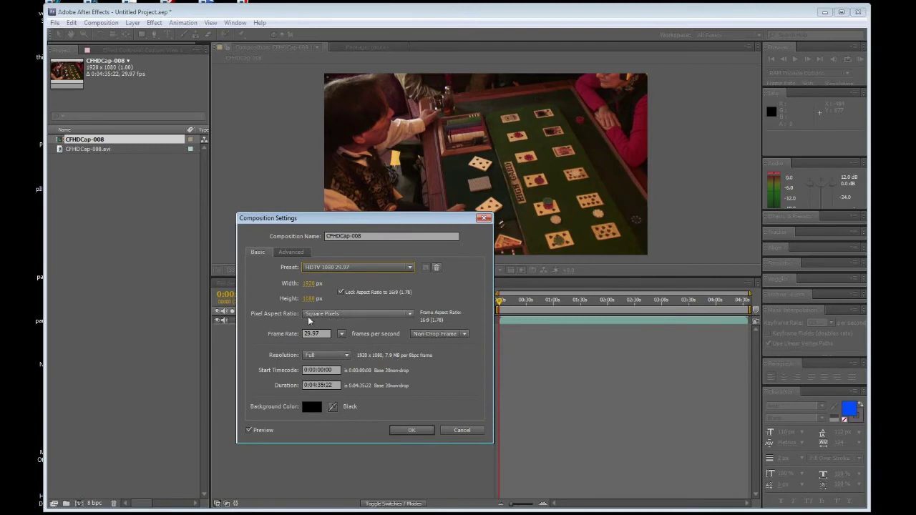
click(410, 269)
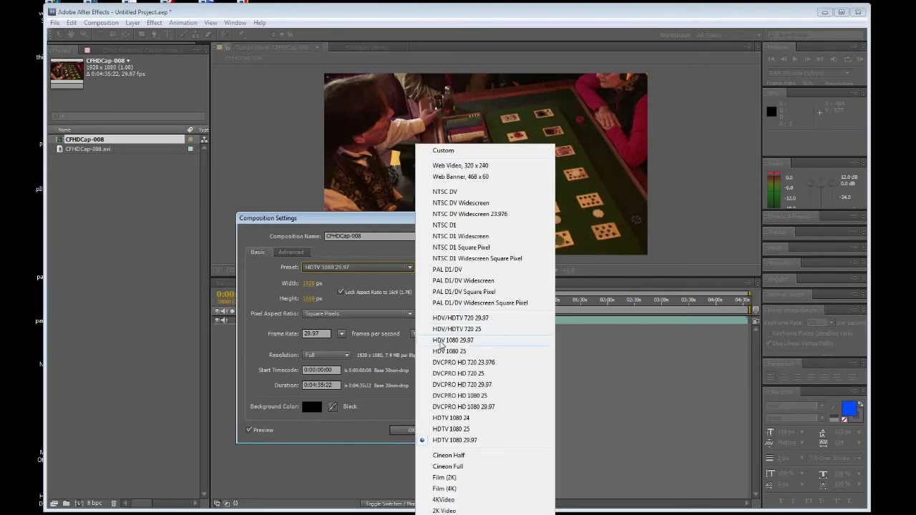
click(441, 342)
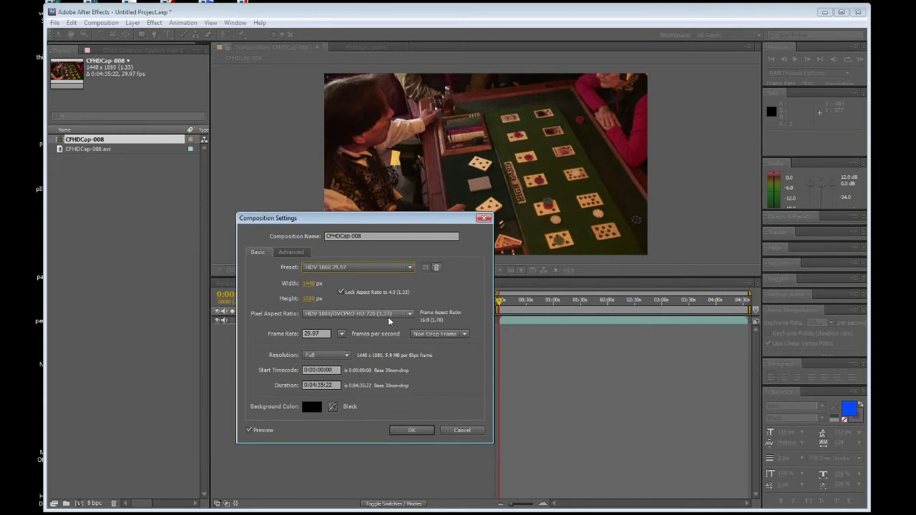
click(410, 315)
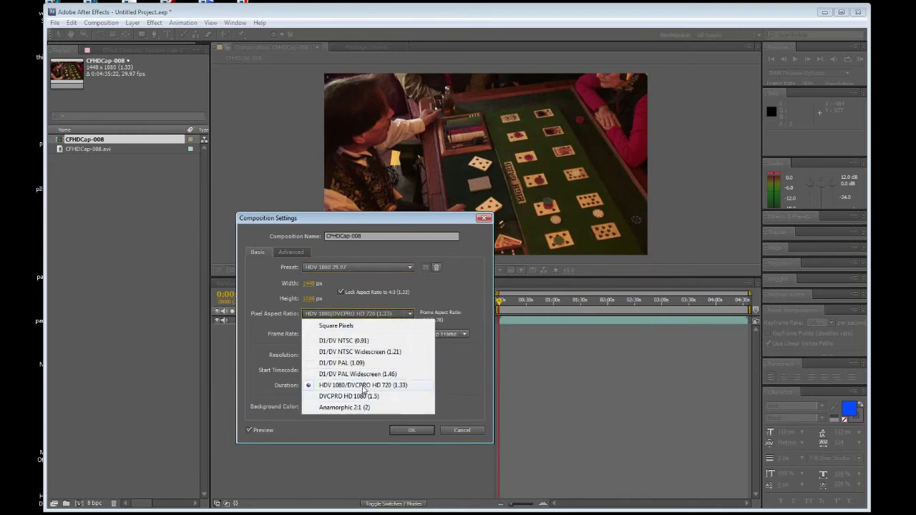
click(358, 326)
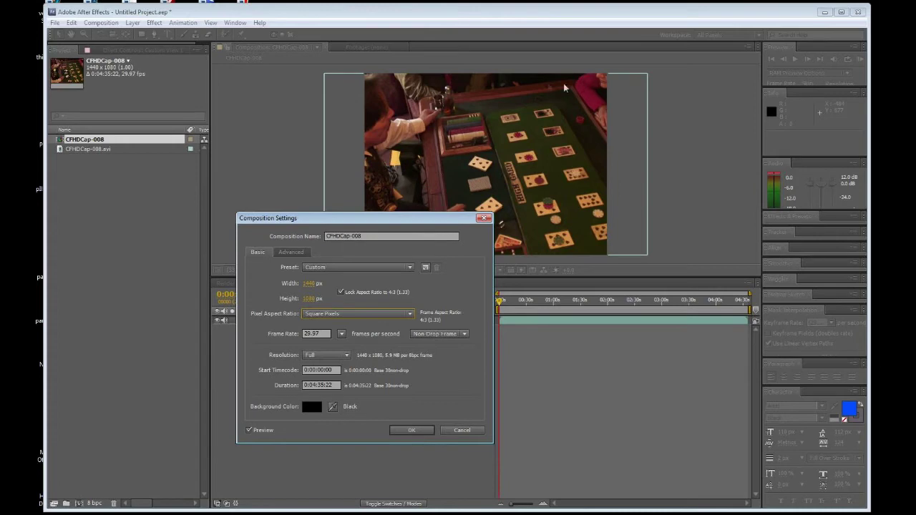
click(411, 267)
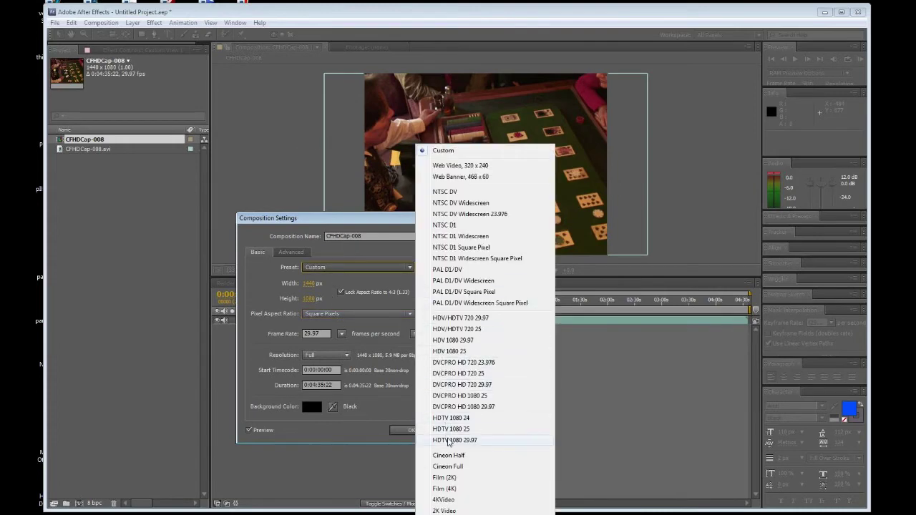
click(451, 440)
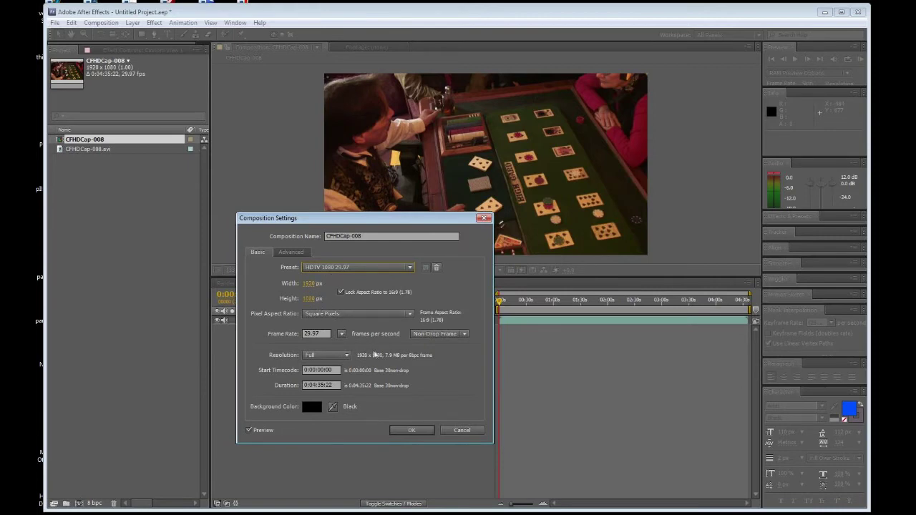
click(422, 435)
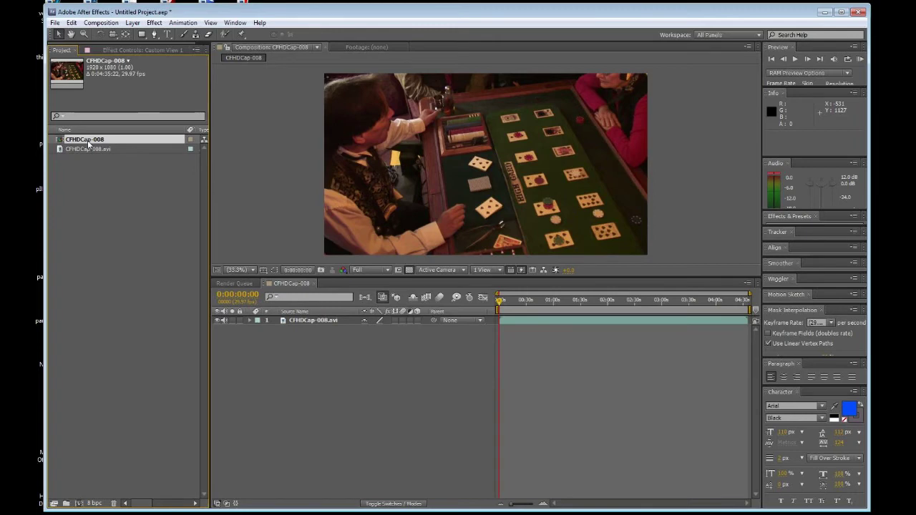
- Rename the CFHDCap-008 composition to Doc-Cards and select it in the Project panel
key(Return)
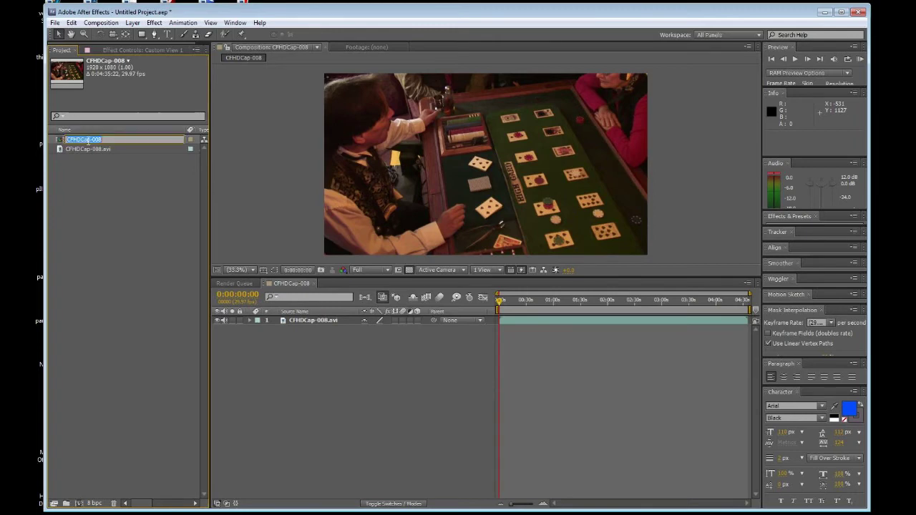
key(BackSpace)
text(Op)
text(c-Cards)
click(113, 169)
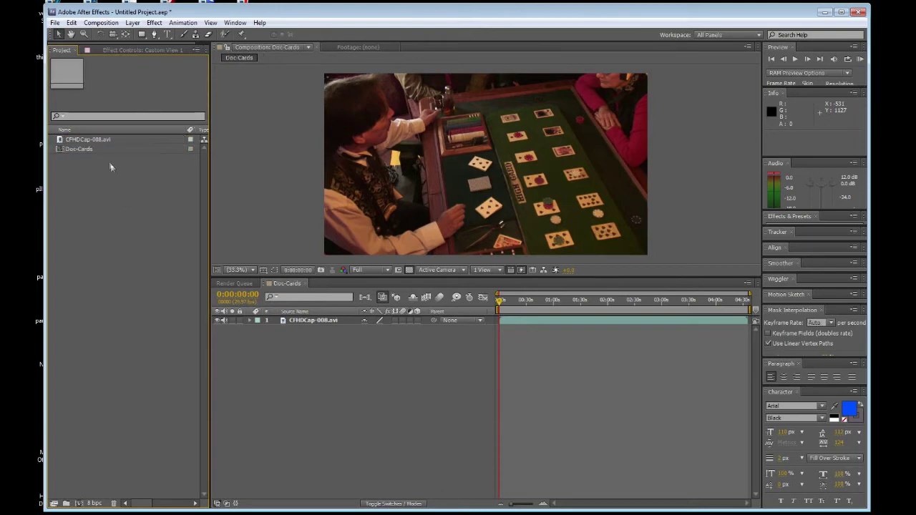
click(95, 149)
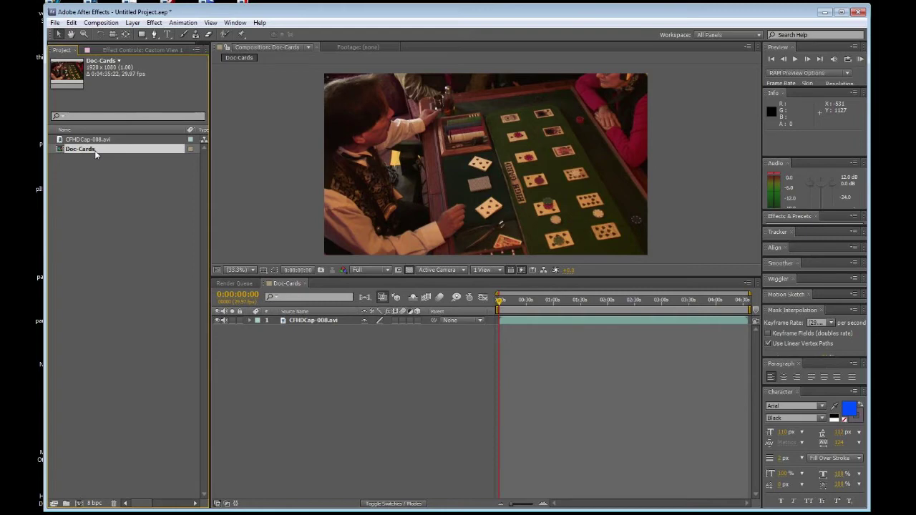
- Duplicate Doc-Cards as Doc-Cards 2 and open it in place of the original timeline
key(ctrl+d)
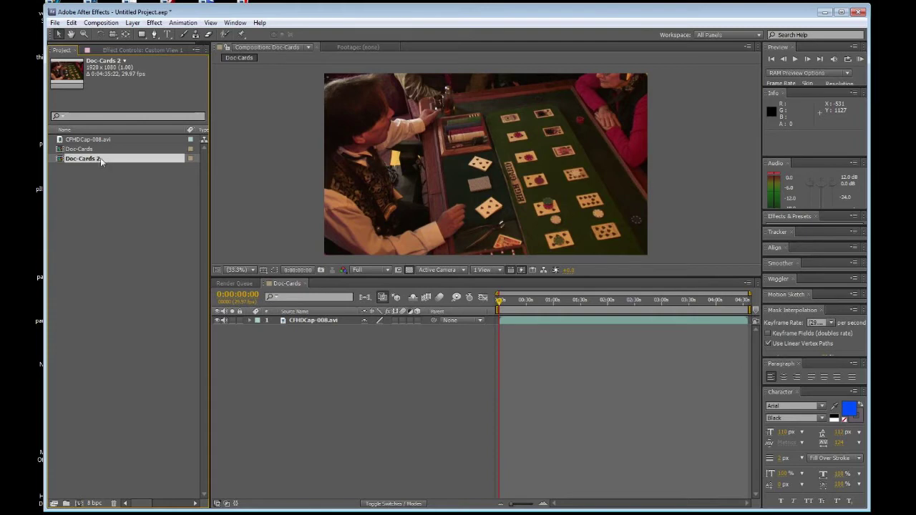
double_click(100, 160)
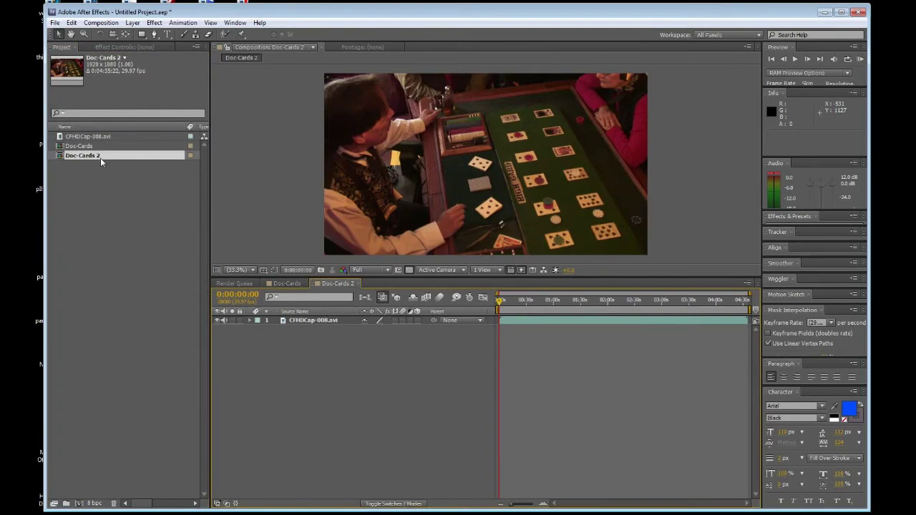
click(304, 284)
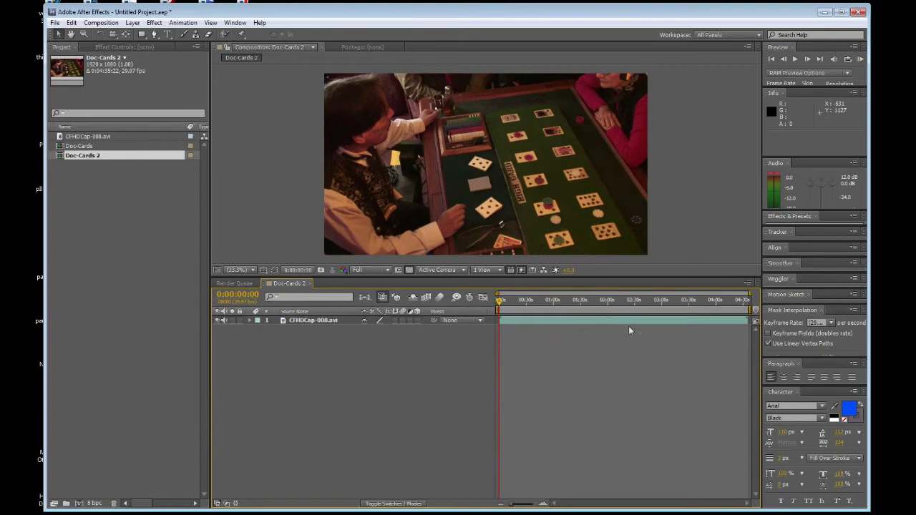
- Trim Doc-Cards 2's work area to 0:00:06:05–0:00:24:17
drag(748, 309, 521, 302)
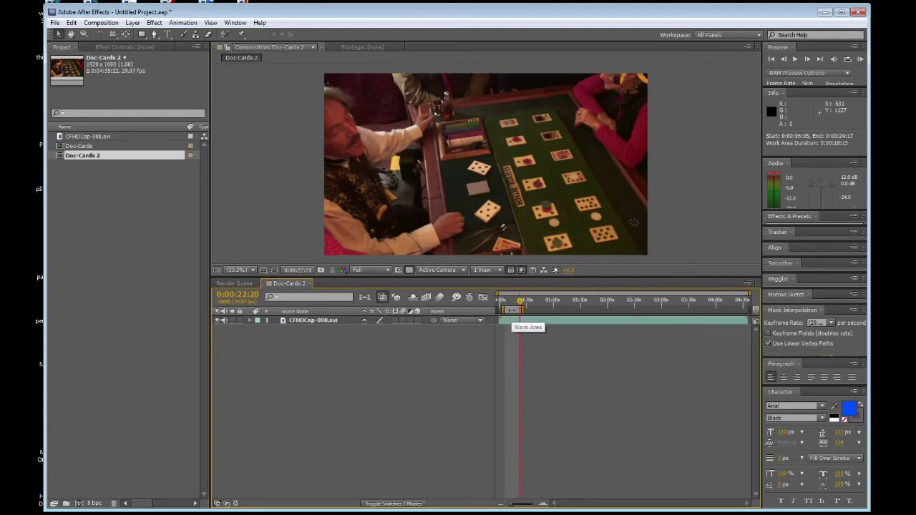
right_click(513, 312)
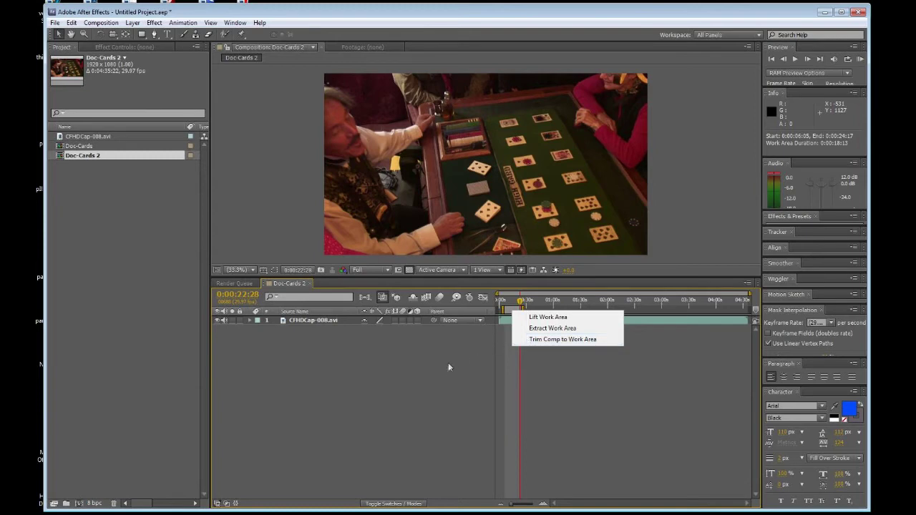
key(Escape)
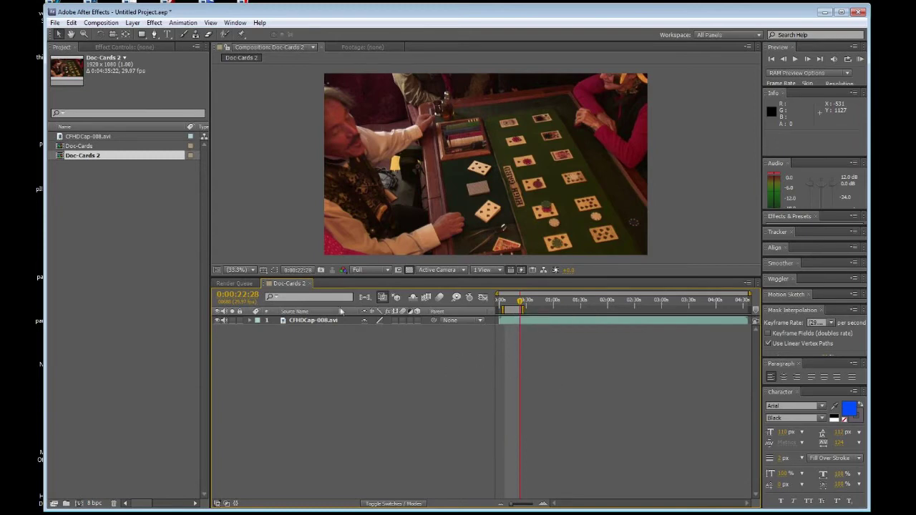
click(95, 157)
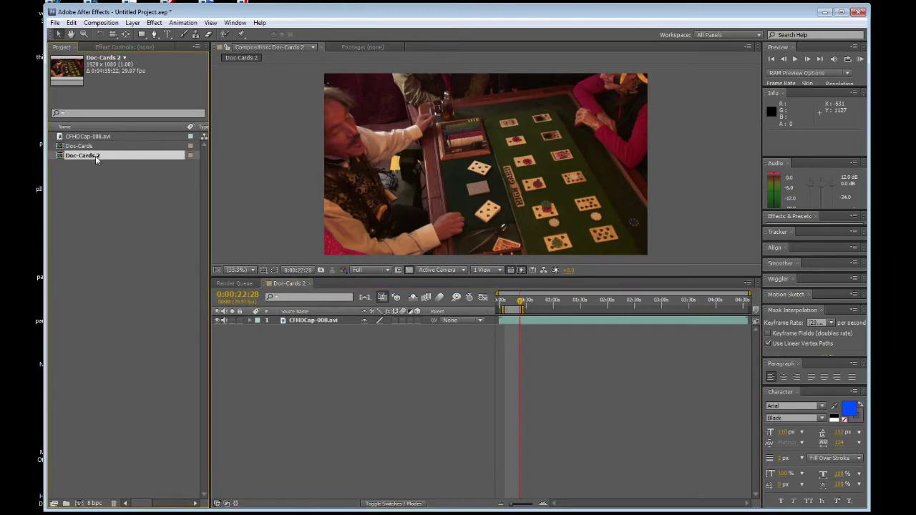
- Duplicate Doc-Cards 2 as Doc-Cards 3 and move its work area to start around 0:31
key(ctrl+d)
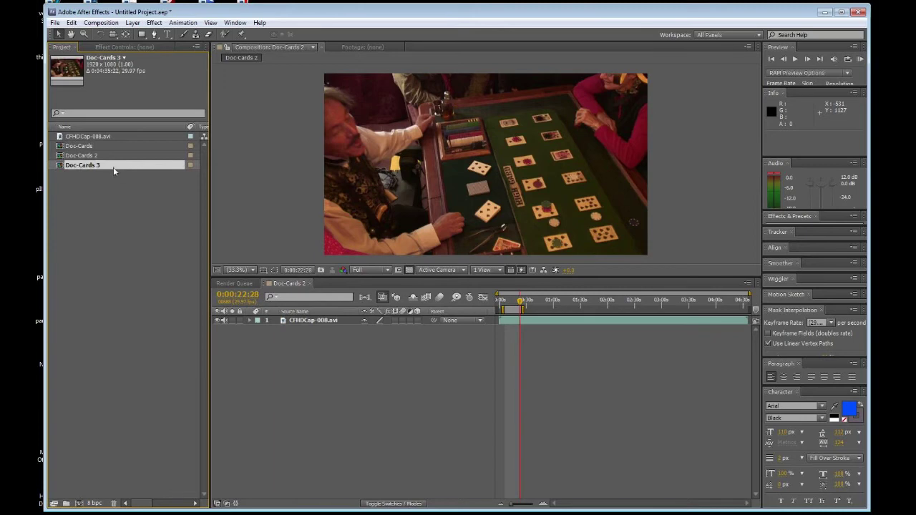
double_click(111, 165)
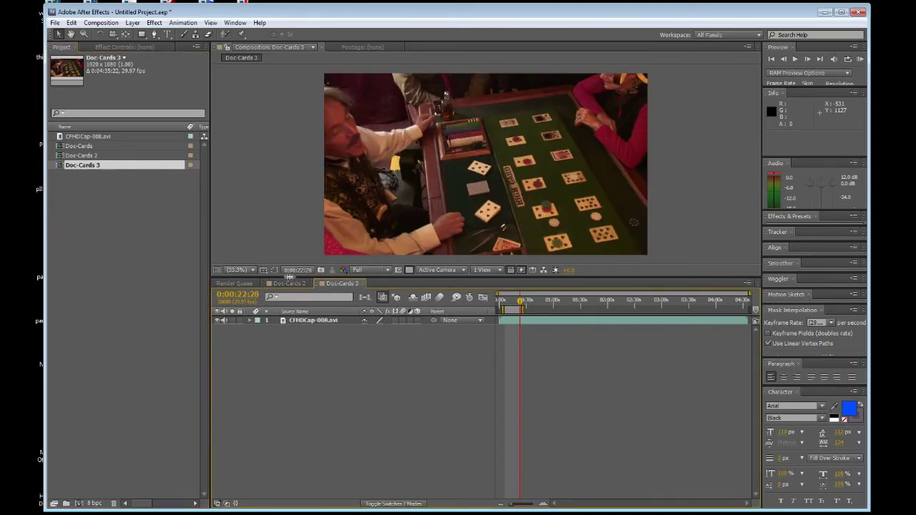
drag(510, 309, 540, 309)
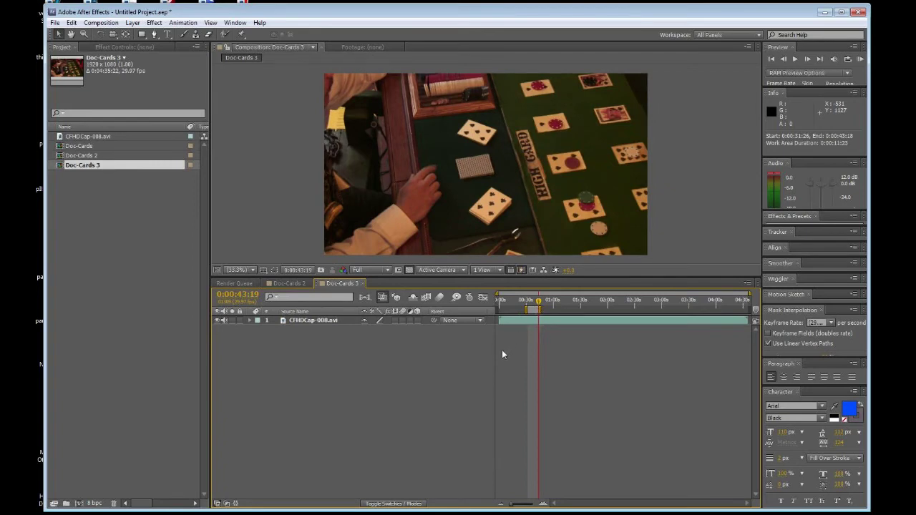
click(86, 167)
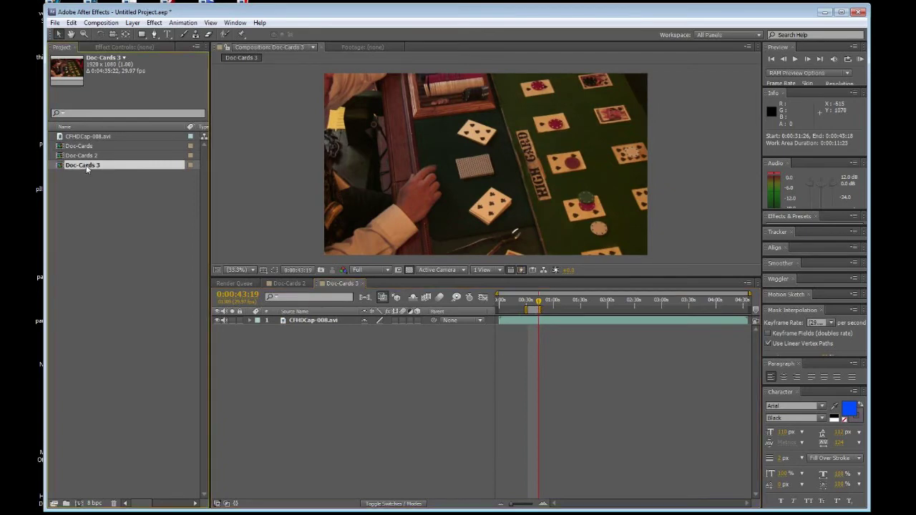
- Duplicate Doc-Cards 3 as Doc-Cards 4 and slide its work area to a later section
key(ctrl+d)
double_click(93, 175)
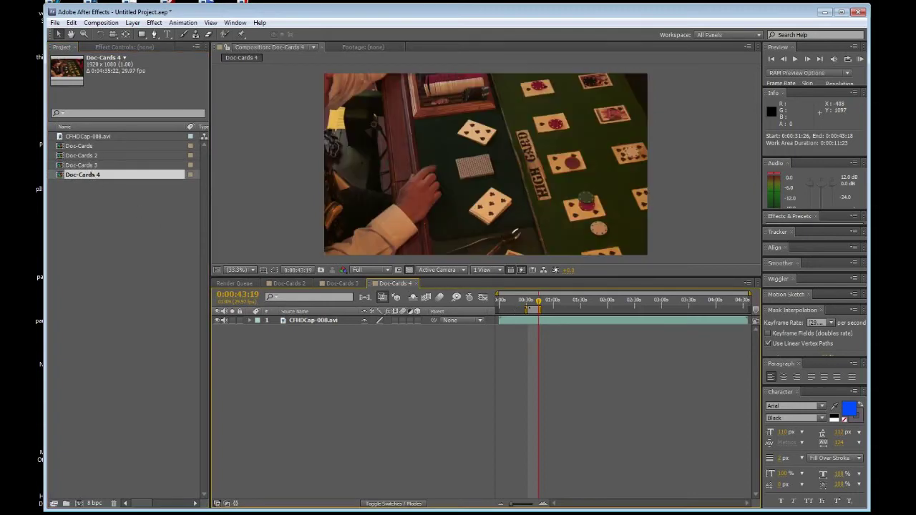
drag(533, 309, 578, 309)
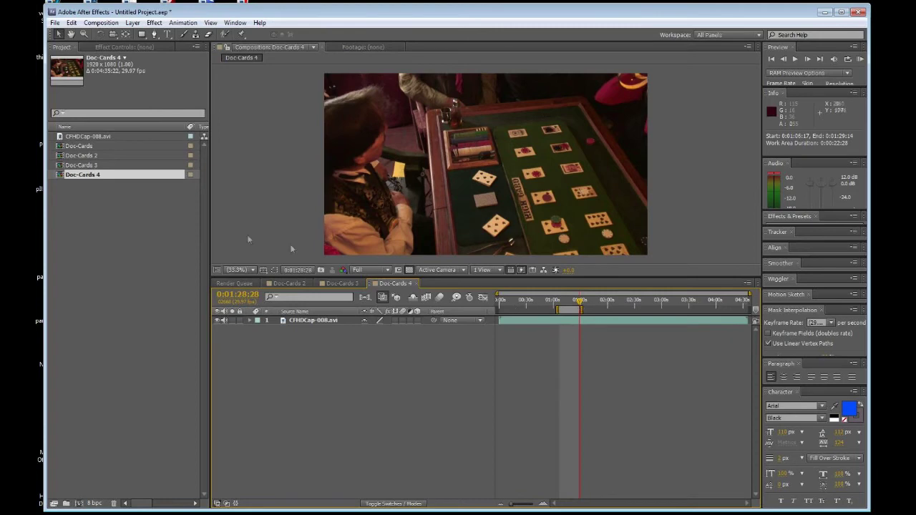
click(102, 178)
- Duplicate Doc-Cards 4 as Doc-Cards 5 with its work area at 0:01:37:26–0:01:51:08
key(ctrl+d)
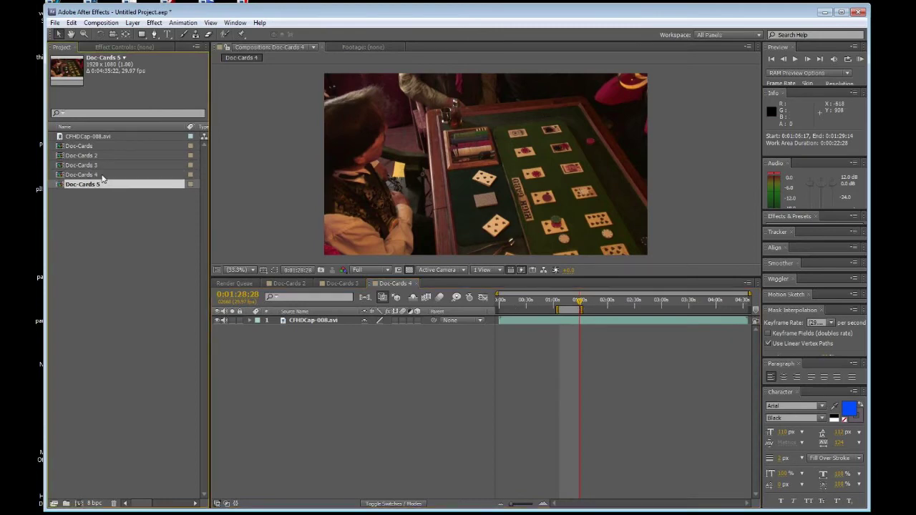
double_click(95, 184)
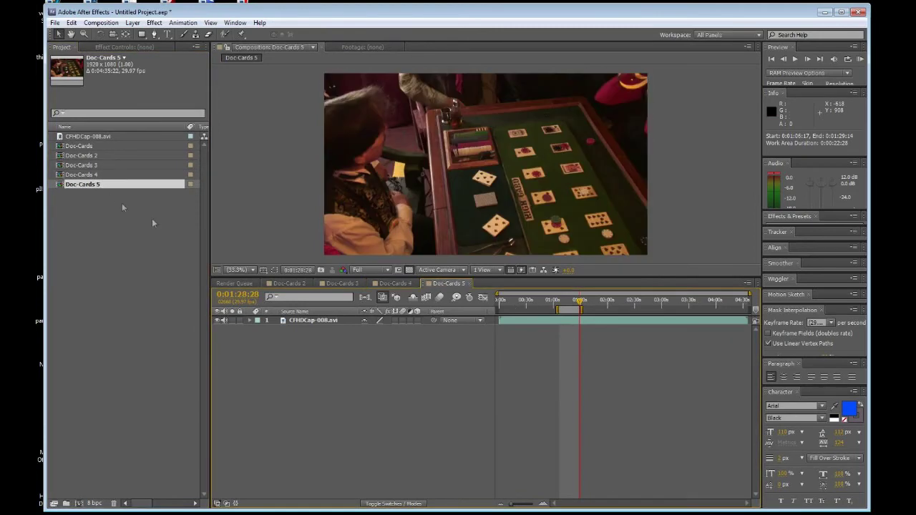
drag(572, 309, 589, 302)
click(591, 302)
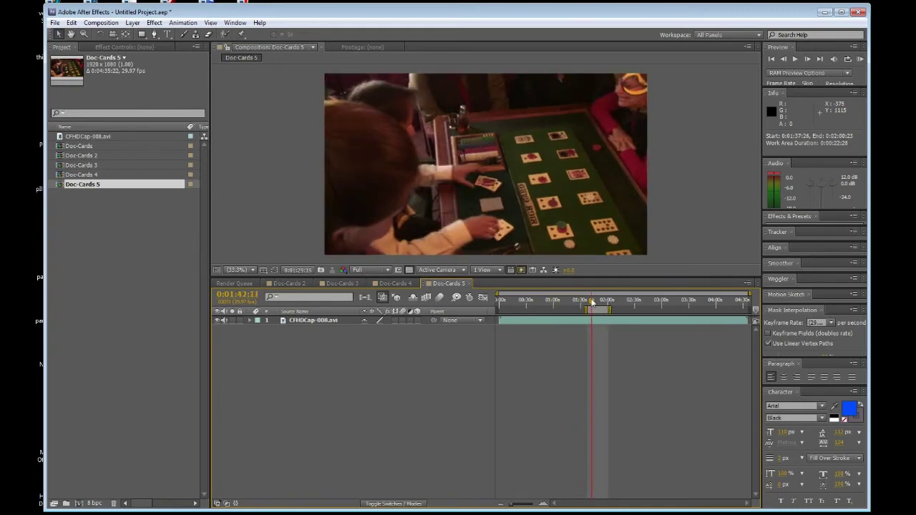
key(KP_0)
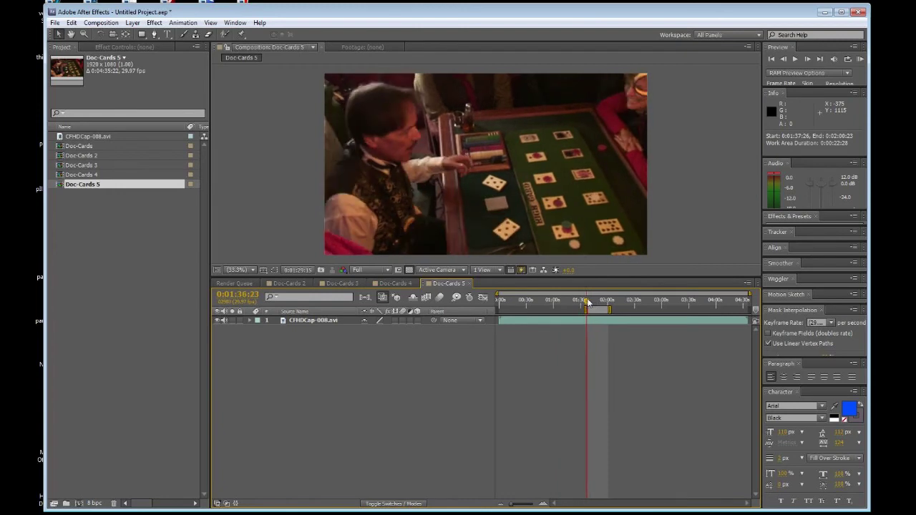
click(590, 302)
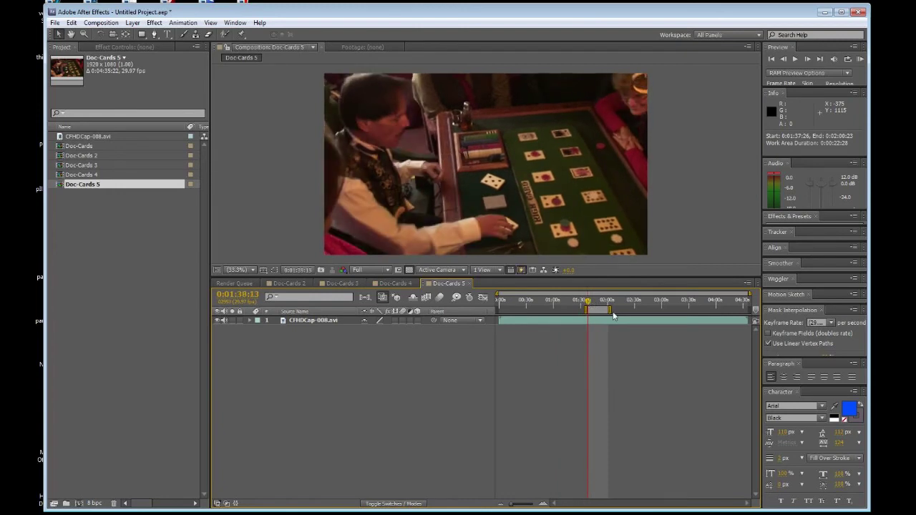
drag(589, 306, 600, 304)
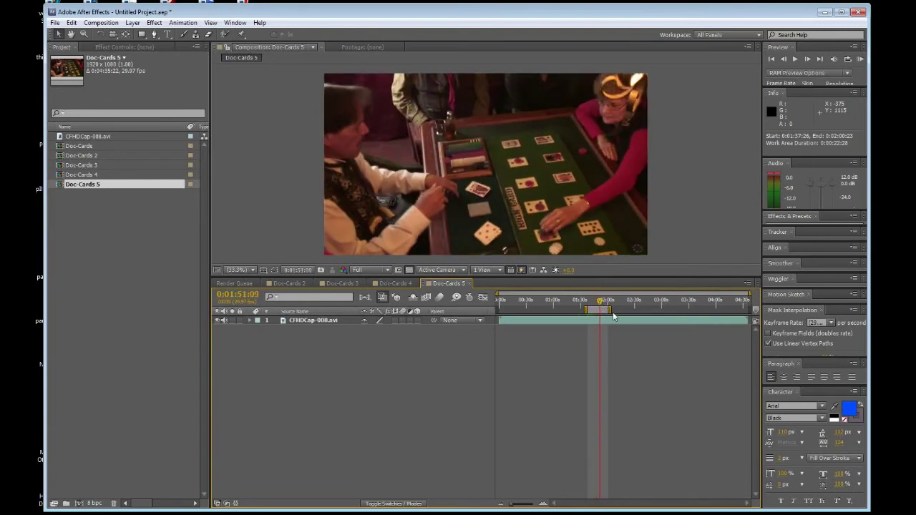
drag(608, 309, 605, 309)
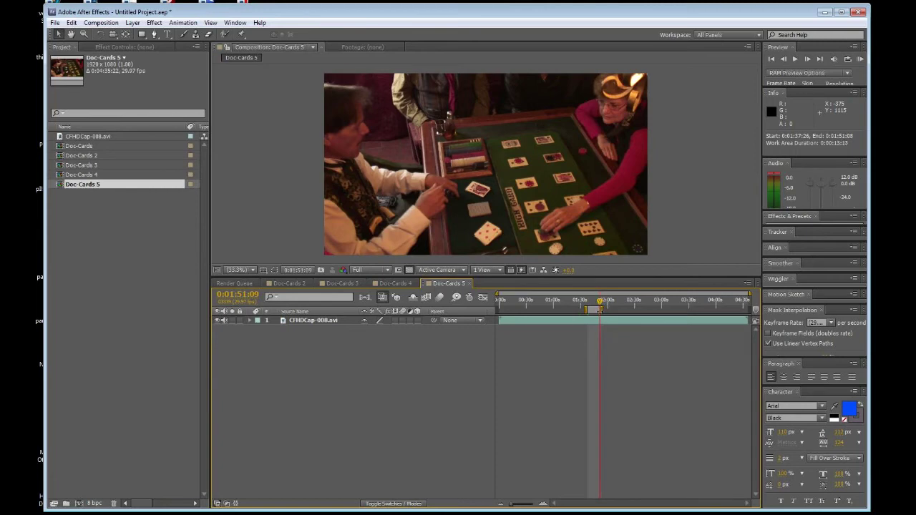
click(85, 186)
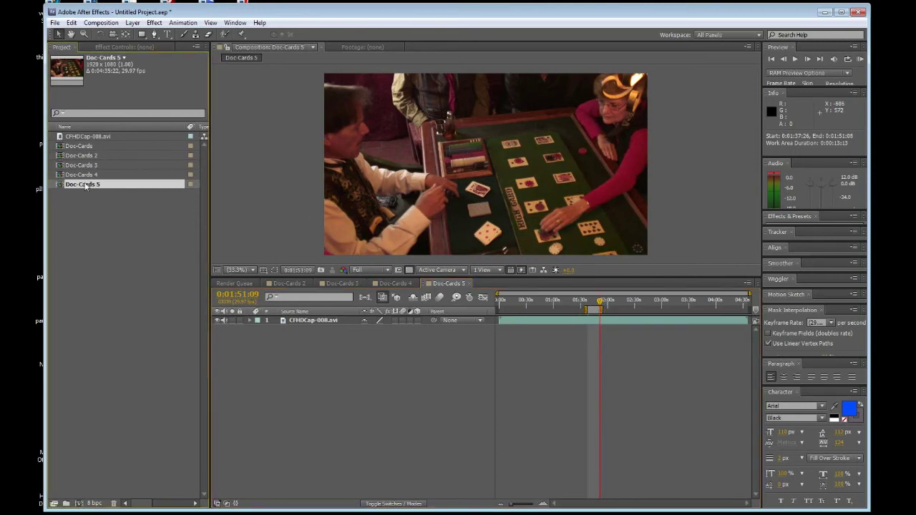
- Duplicate Doc-Cards 5 as Doc-Cards 6 with its work area at 0:02:06:12–0:02:20:11
key(ctrl+d)
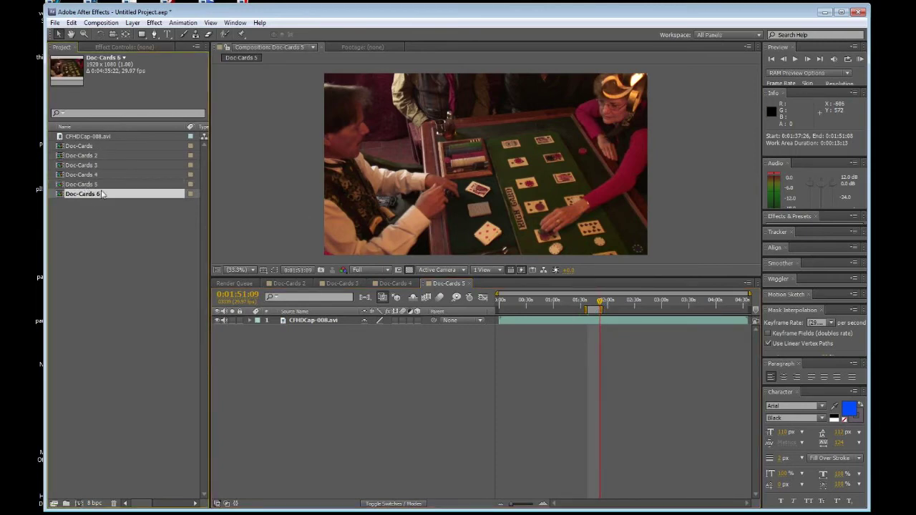
double_click(102, 194)
mouse_move(595, 309)
mouse_down()
mouse_move(624, 301)
mouse_move(560, 309)
mouse_move(627, 303)
mouse_up()
key(space)
click(612, 302)
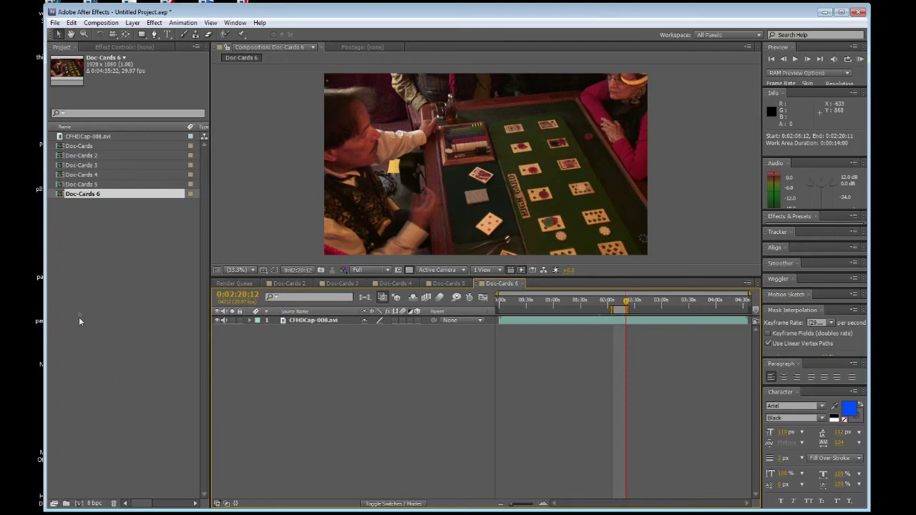
- Select Doc-Cards 2 through Doc-Cards 6 together in the Project panel
click(98, 245)
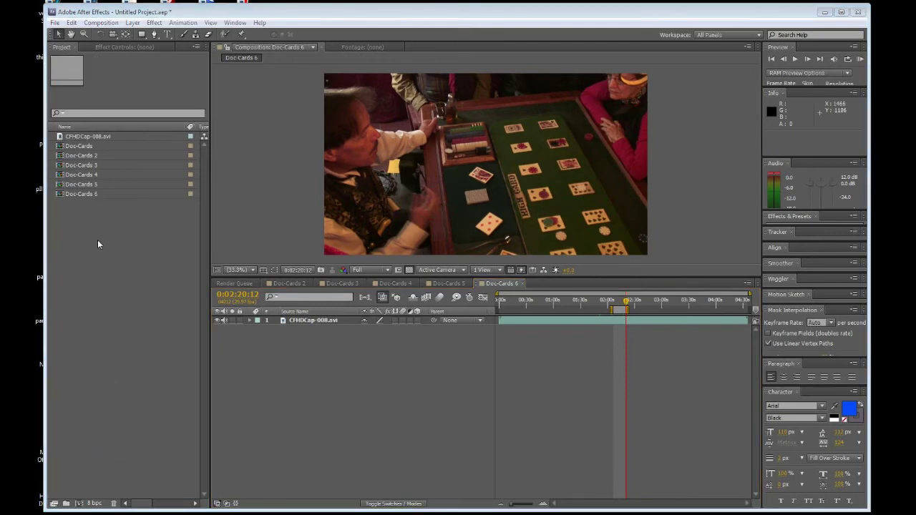
click(100, 156)
shift+click(98, 194)
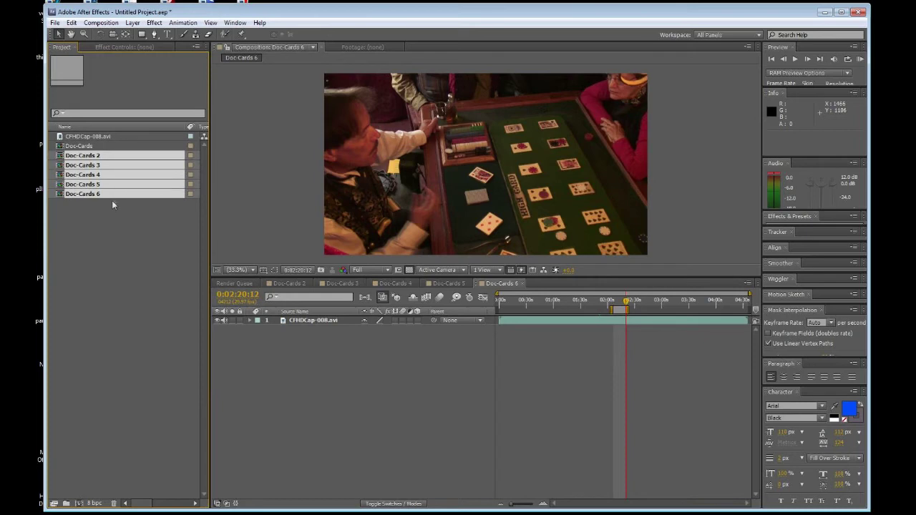
- Add Doc-Cards 2–6 to the Render Queue and display the Render Queue panel
click(102, 23)
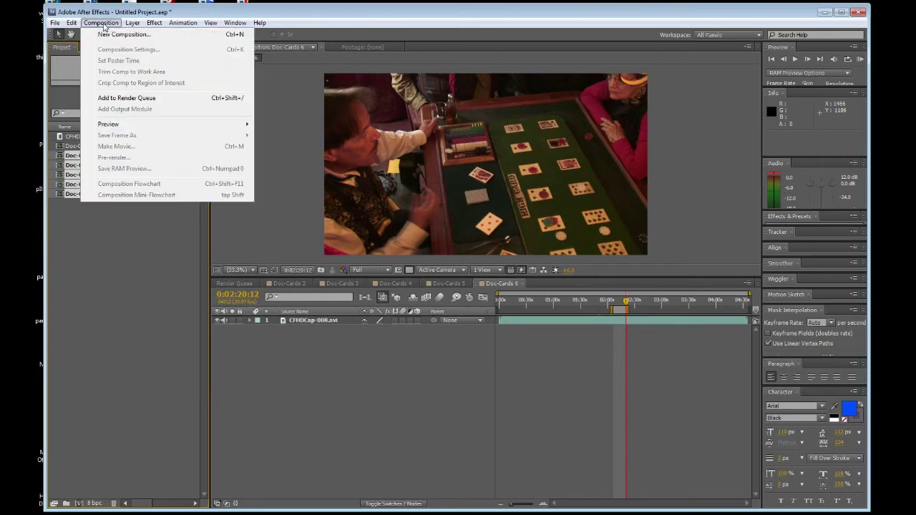
click(126, 98)
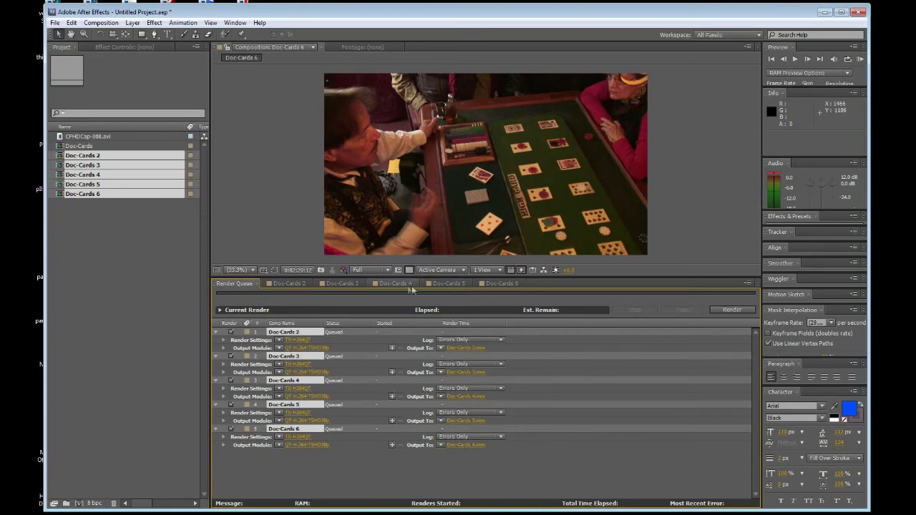
click(349, 284)
click(397, 284)
click(446, 284)
click(500, 284)
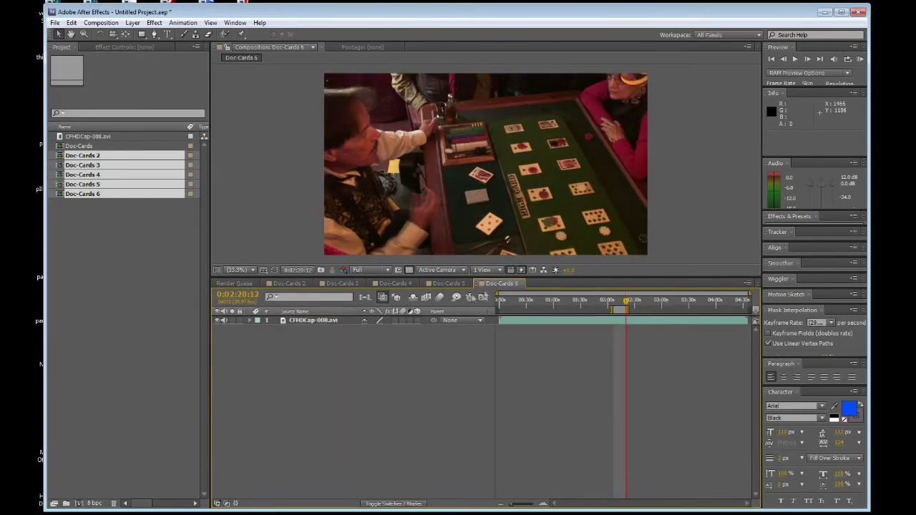
click(234, 284)
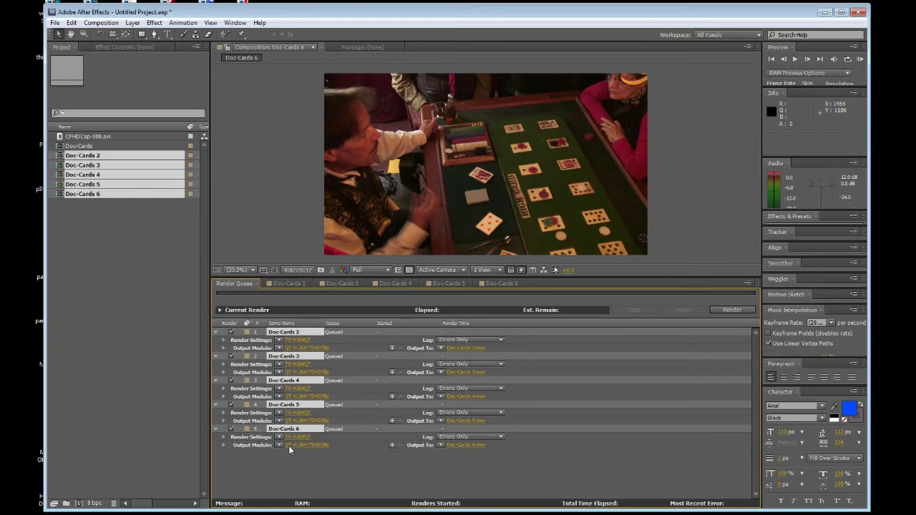
- Apply P5-progressive pjpeg render settings and select all five Doc-Cards queue items
click(279, 340)
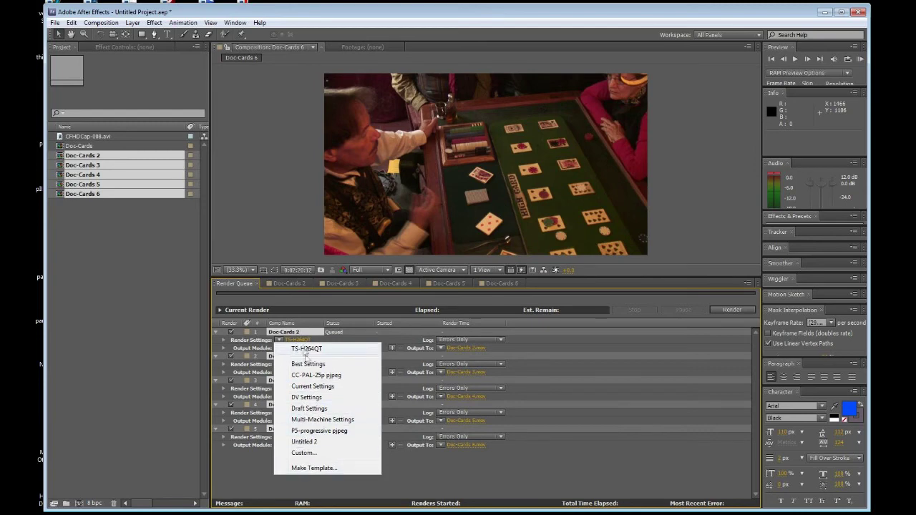
click(307, 431)
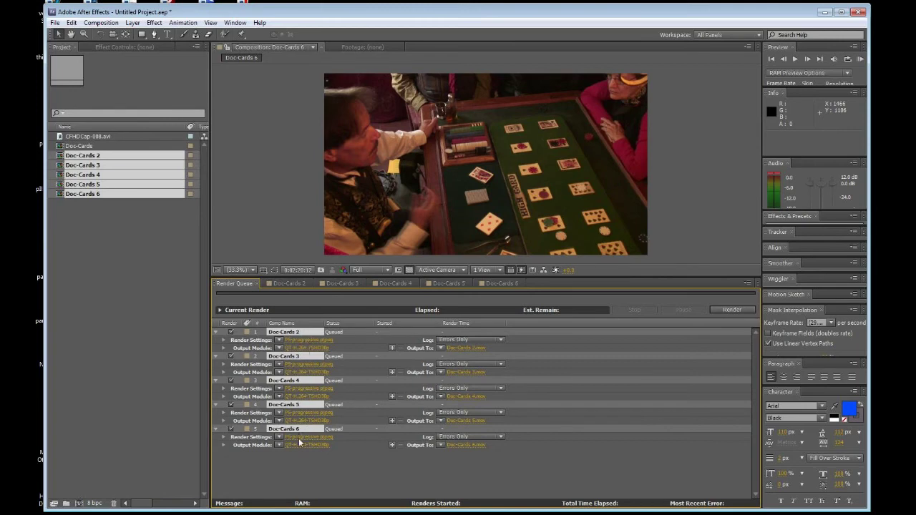
click(613, 345)
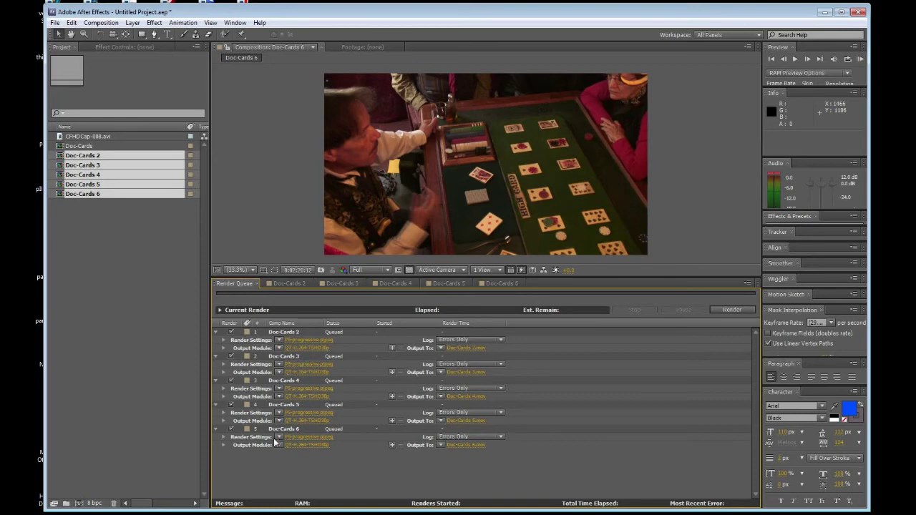
click(286, 333)
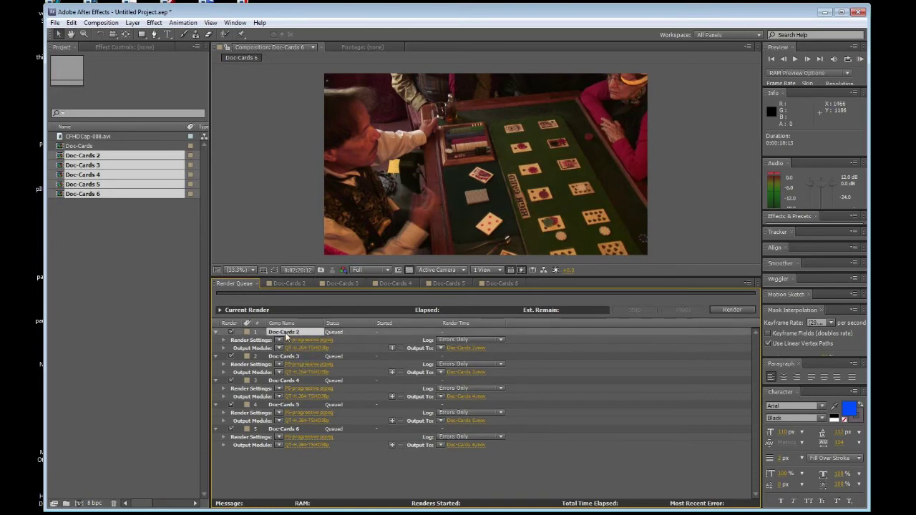
shift+click(287, 430)
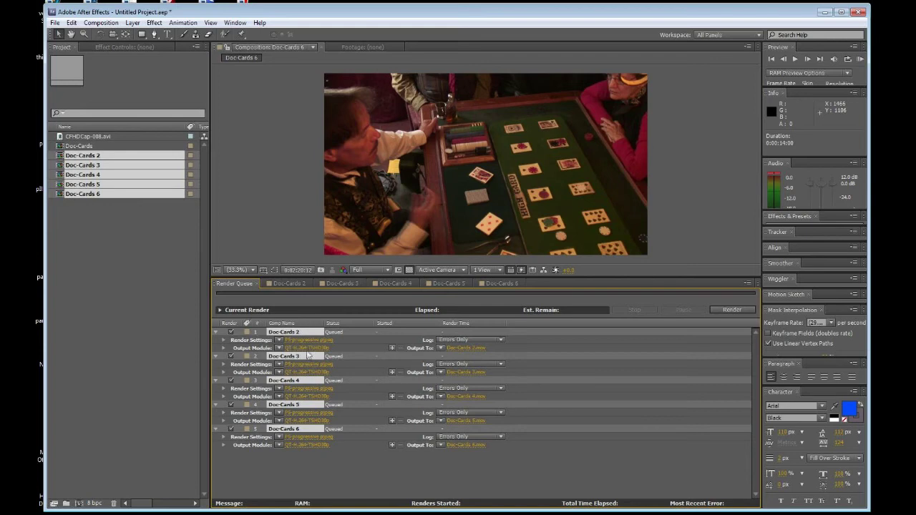
click(279, 348)
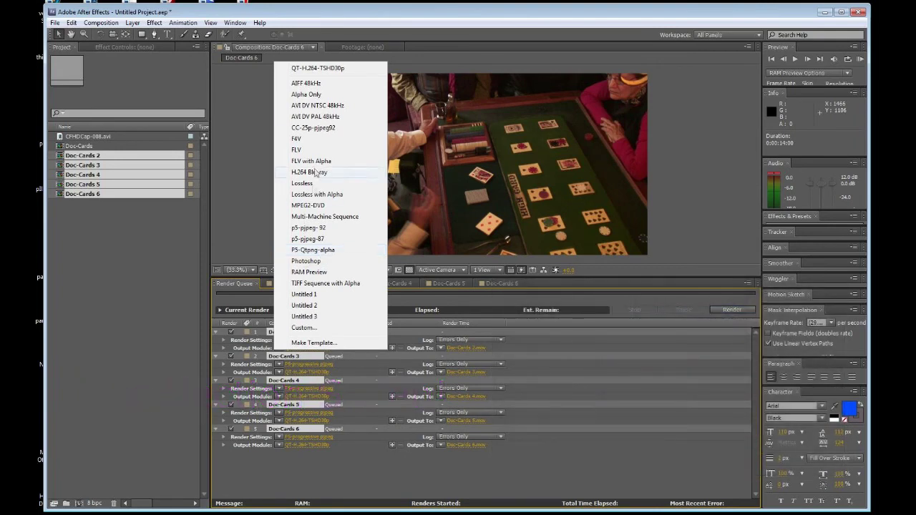
- Apply the QT-H.264-TSHD30p output template, keeping Doc-Cards 3's format QuickTime with RGB channels
click(330, 68)
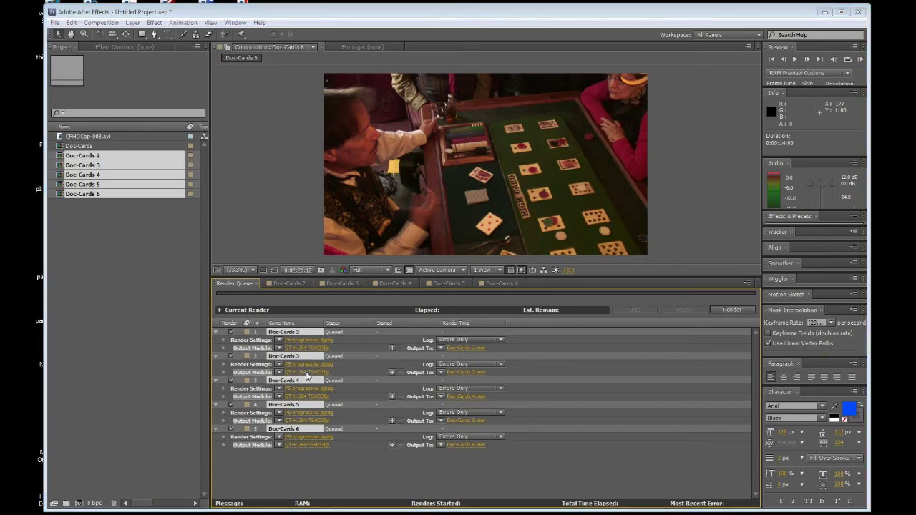
click(305, 372)
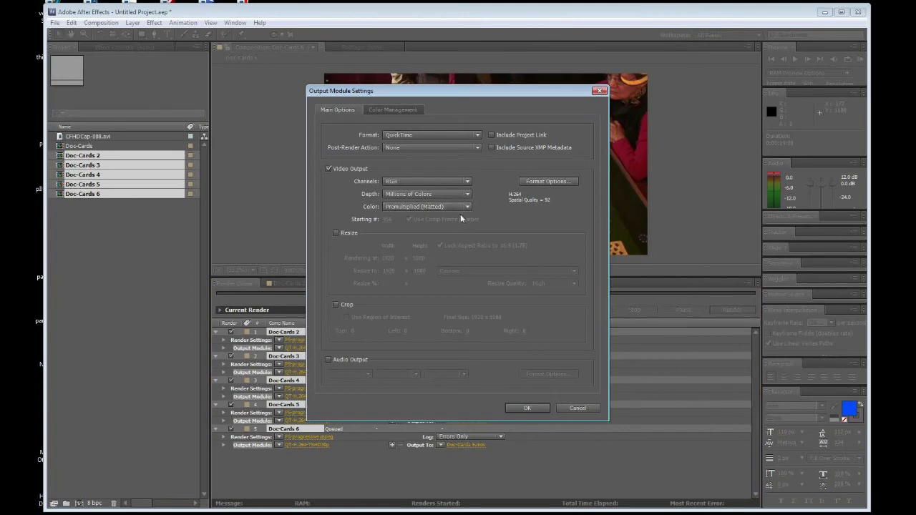
click(480, 136)
click(479, 136)
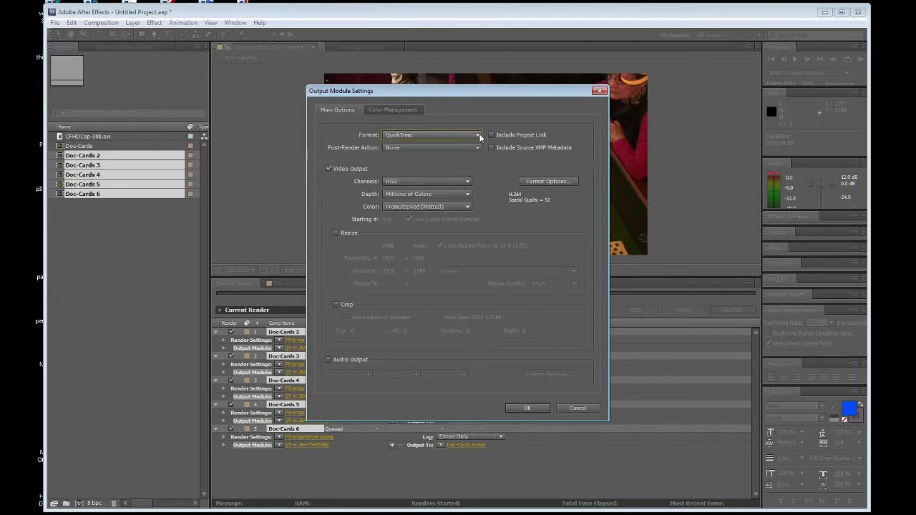
click(467, 182)
click(467, 183)
- Keep the H.264 codec at spatial quality 92 in the QuickTime options and confirm
click(549, 182)
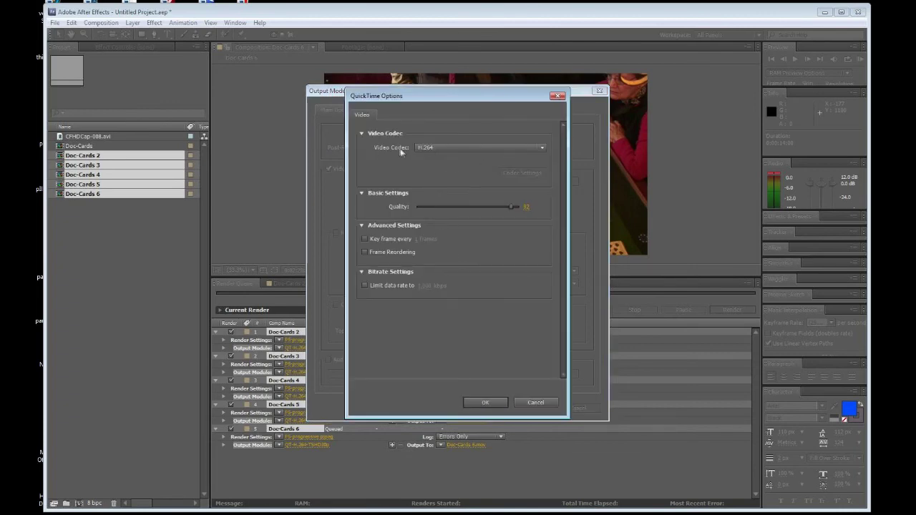
click(543, 149)
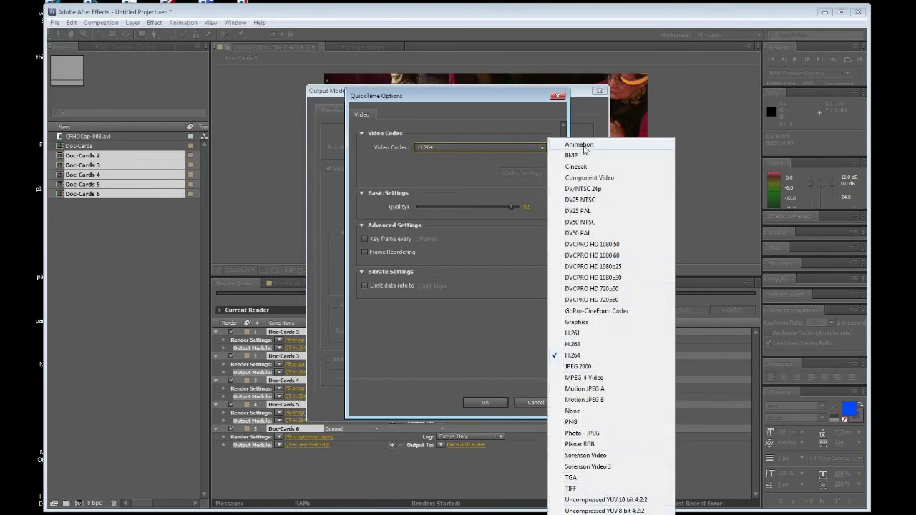
click(573, 355)
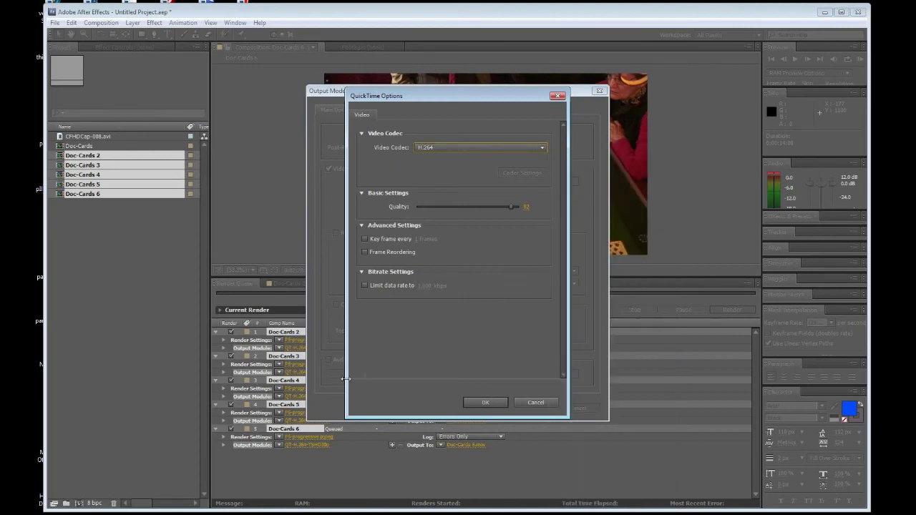
click(489, 403)
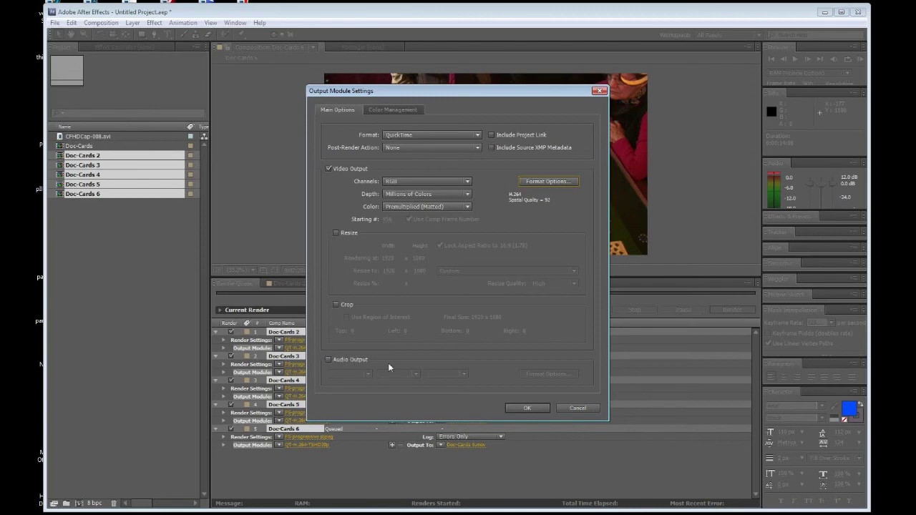
click(538, 409)
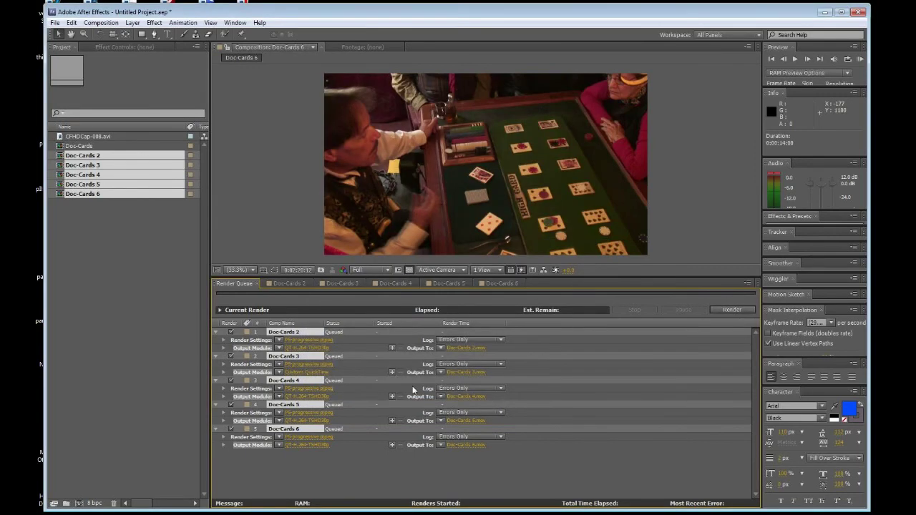
- Create a Demo-AE folder under stock raw and save the Doc-Cards 2 movie into it
click(469, 351)
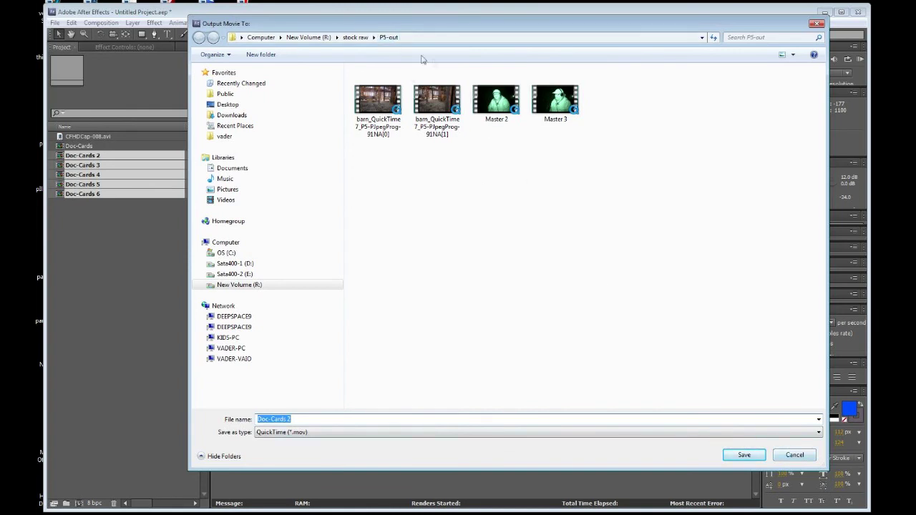
click(354, 37)
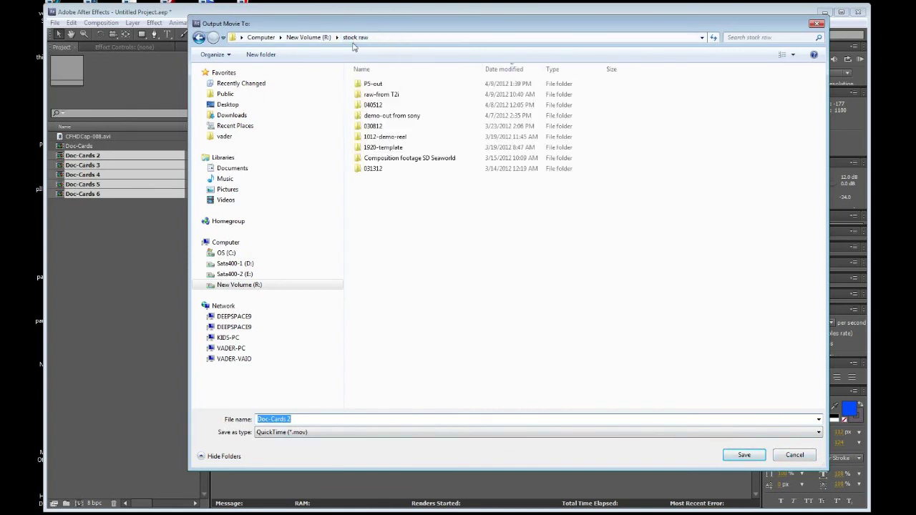
click(272, 56)
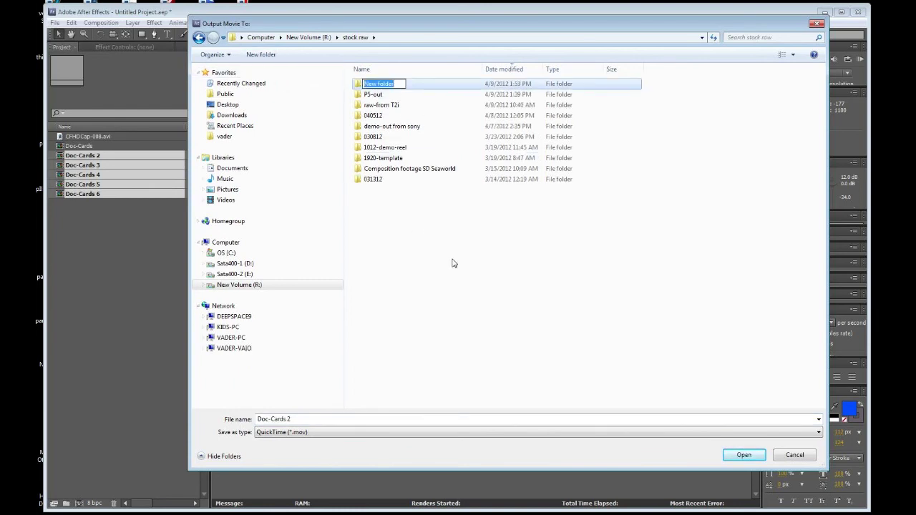
text(Demo-AE)
click(452, 263)
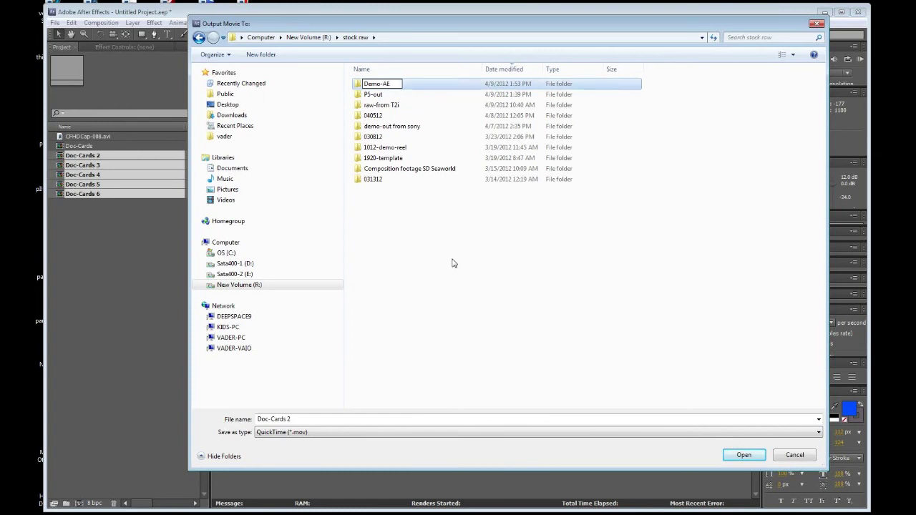
double_click(386, 84)
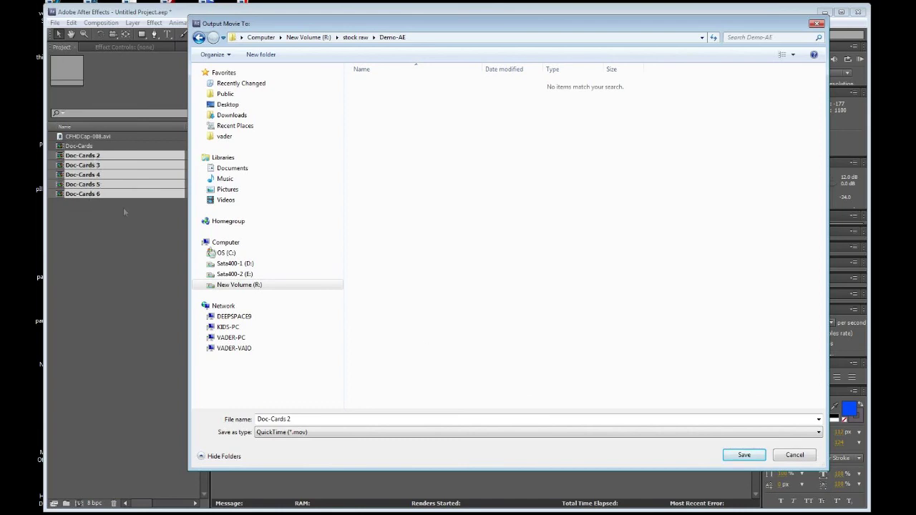
click(744, 455)
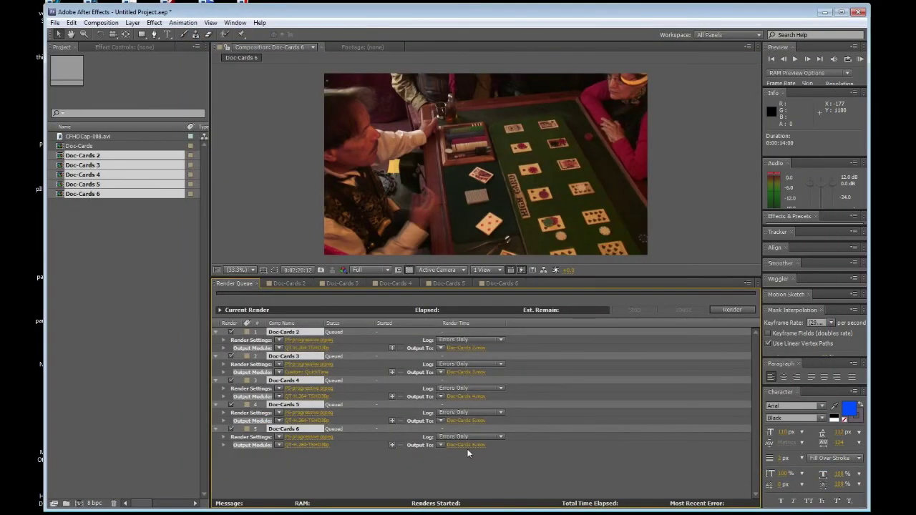
- Save the Doc-Cards 3 and Doc-Cards 6 movies into Demo-AE, then render the five-item queue
click(466, 372)
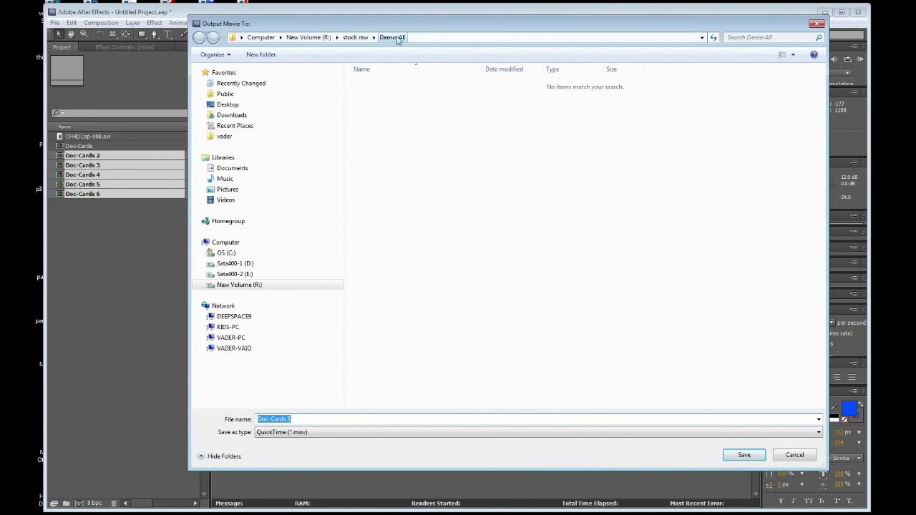
click(744, 456)
click(463, 444)
click(743, 458)
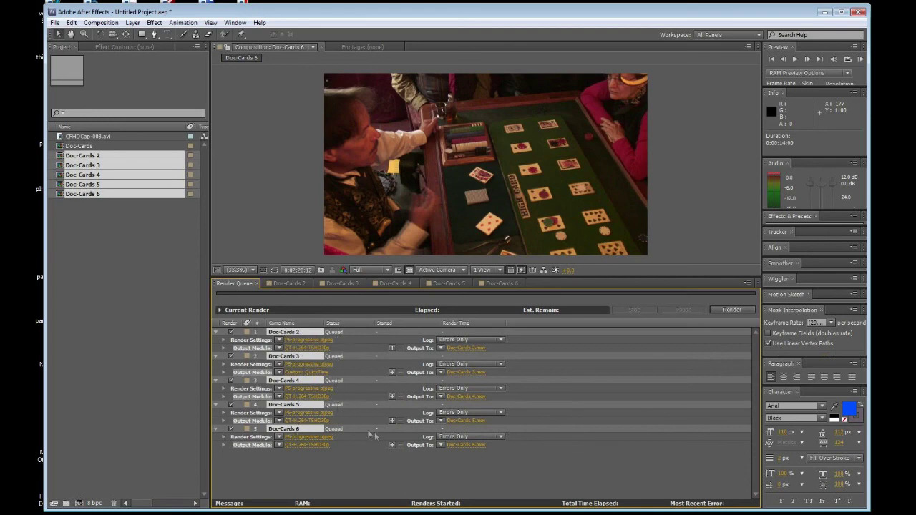
click(733, 310)
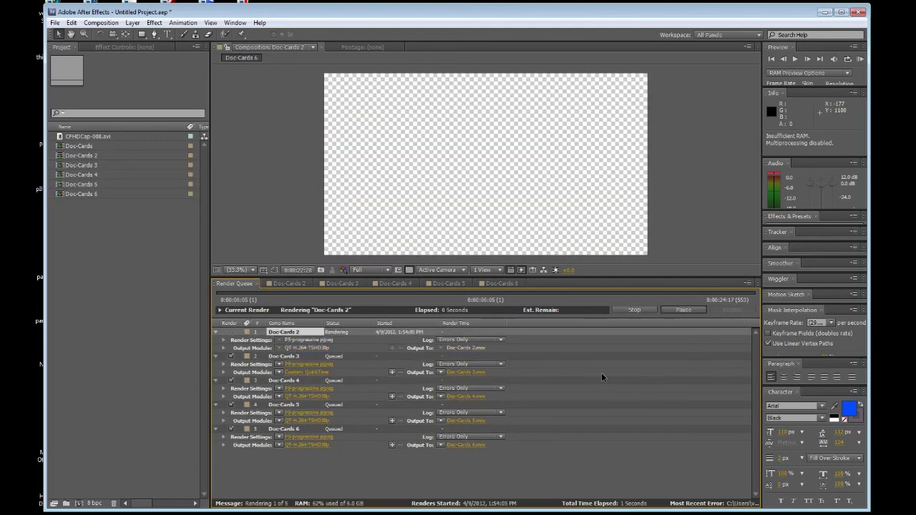